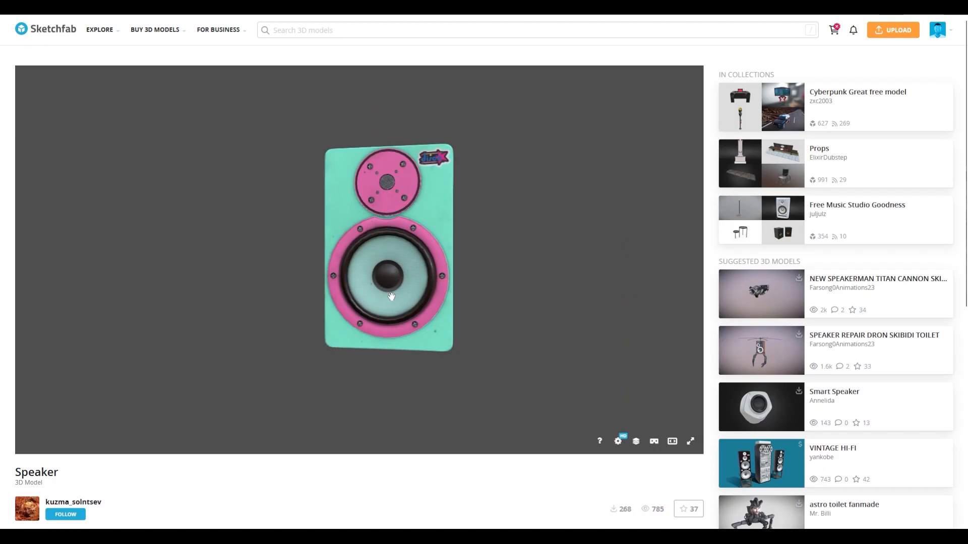
Inspect the Speaker model from another angle and look over its Sketchfab page
mouse_move(433, 342)
mouse_down()
mouse_move(403, 303)
mouse_move(436, 405)
mouse_up()
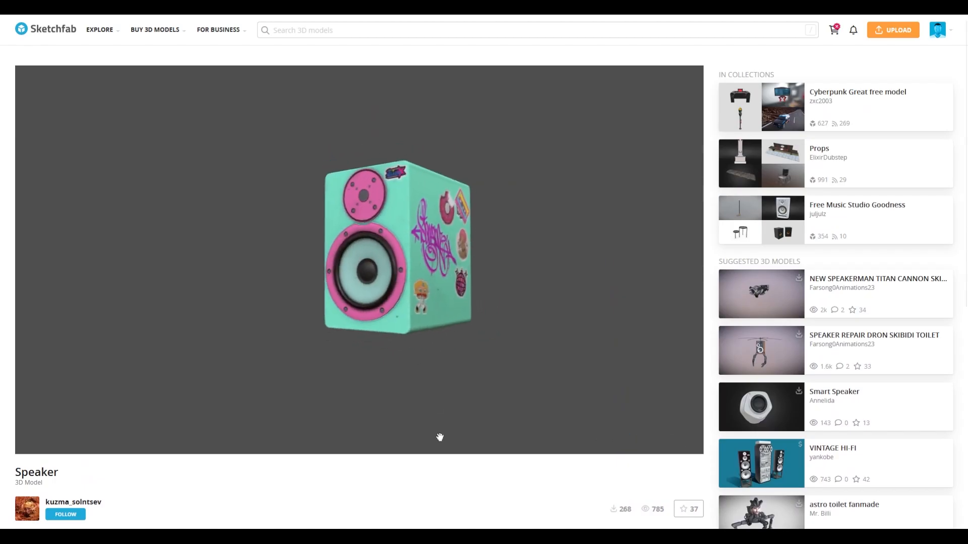
scroll(434, 475, down, 4)
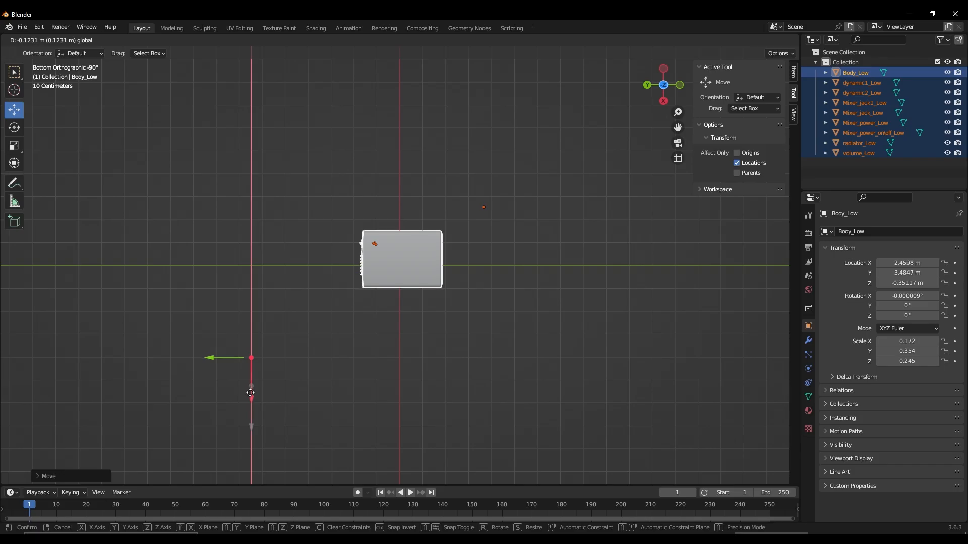
Switch to Blender and move all the speaker parts together so the speaker sits near the world origin
drag(218, 365, 215, 362)
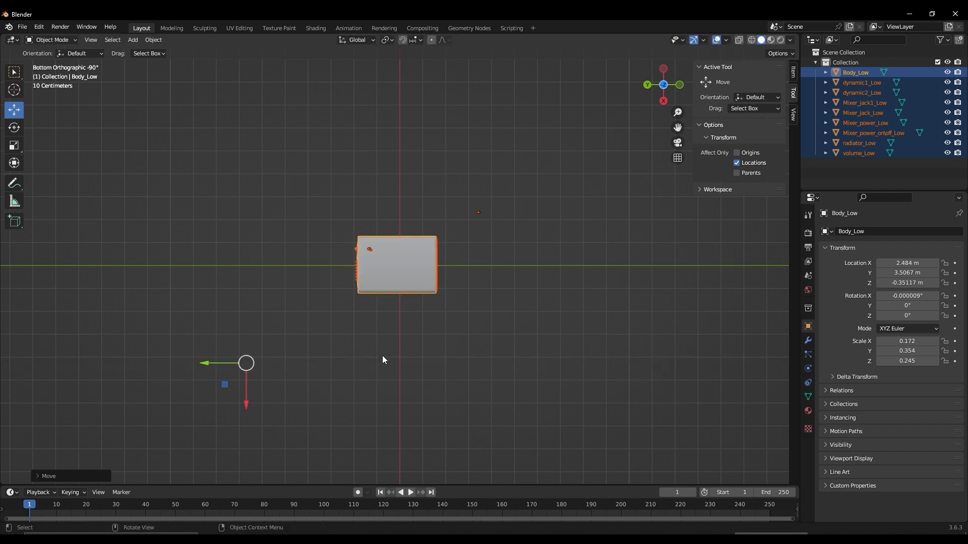
middle_drag(385, 358, 676, 304)
click(689, 446)
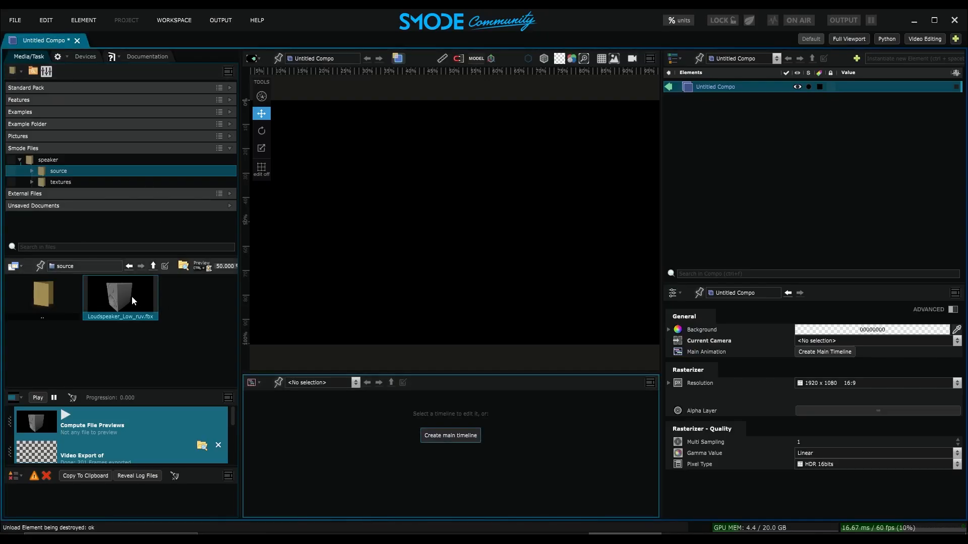
In Smode, import Loudspeaker_Low_ruv.fbx into the composition as a 3D Group and add a front perspective camera
drag(132, 295, 733, 136)
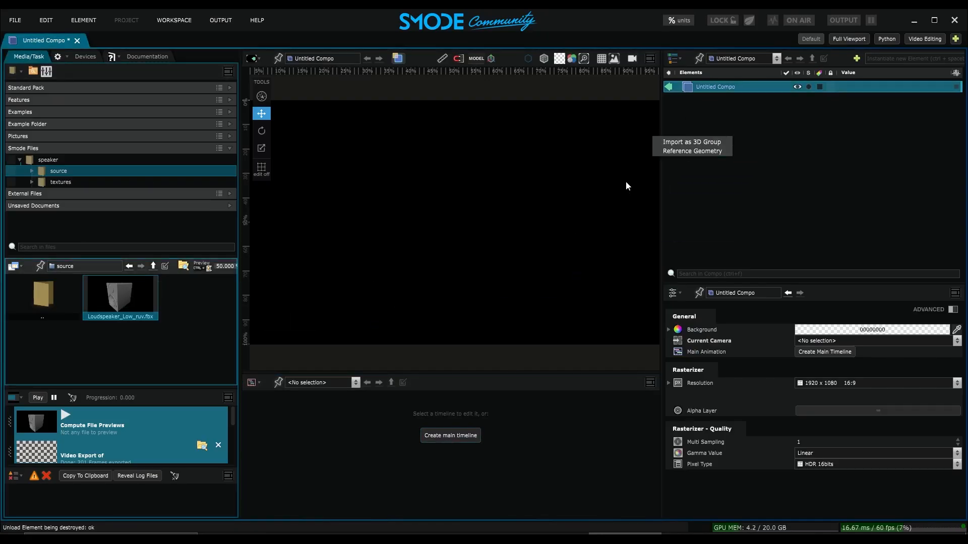
click(674, 143)
right_click(658, 163)
mouse_move(690, 158)
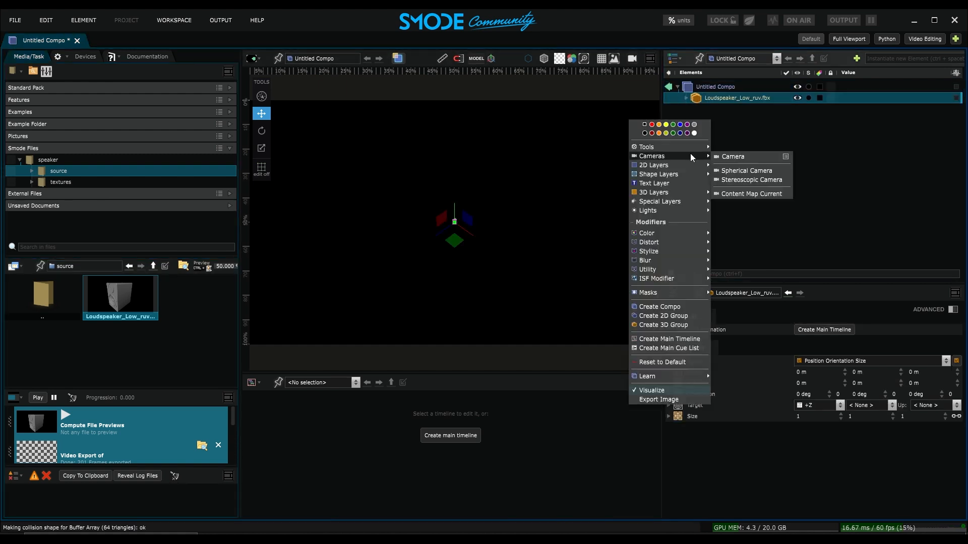
mouse_move(729, 155)
click(825, 173)
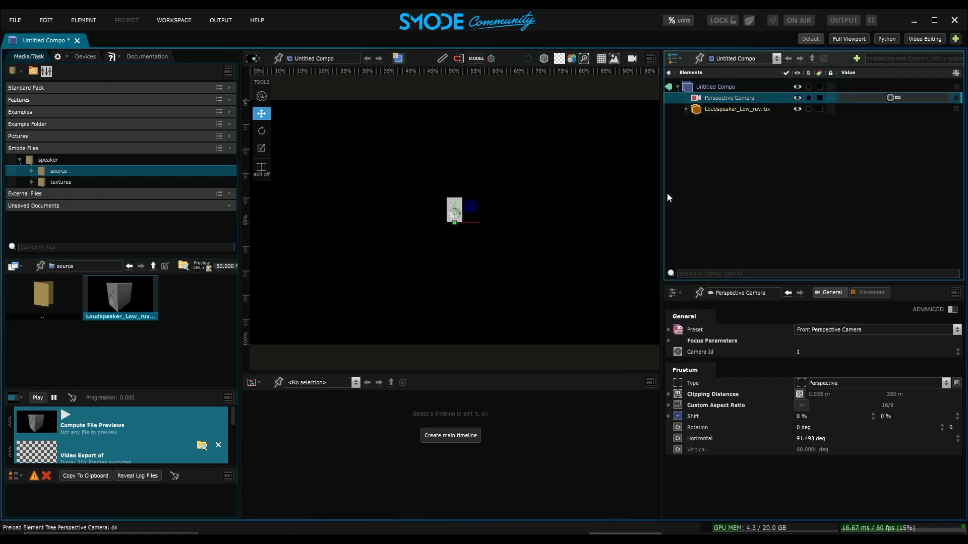
Add a Daylight environment light to the composition and frame the speaker larger near the centre of the image
right_click(733, 146)
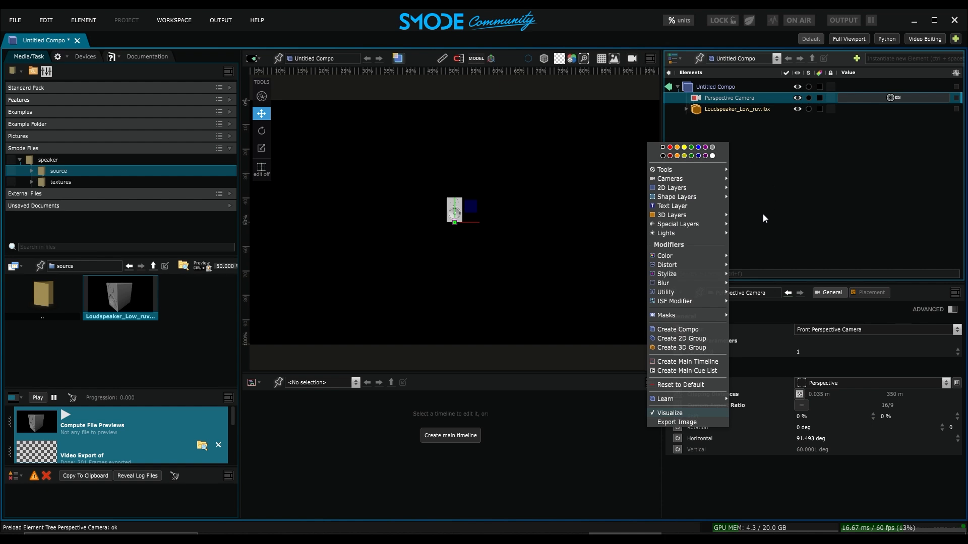
mouse_move(724, 234)
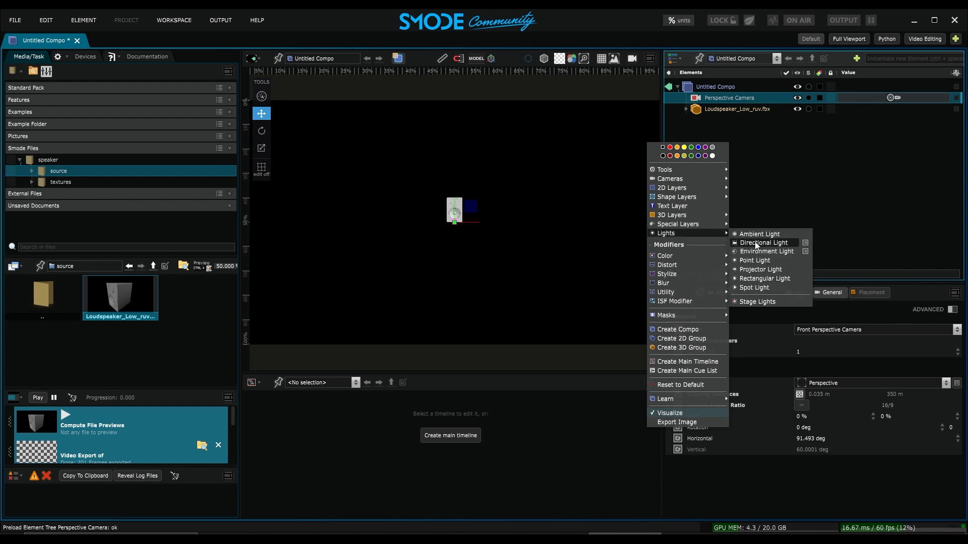
mouse_move(805, 252)
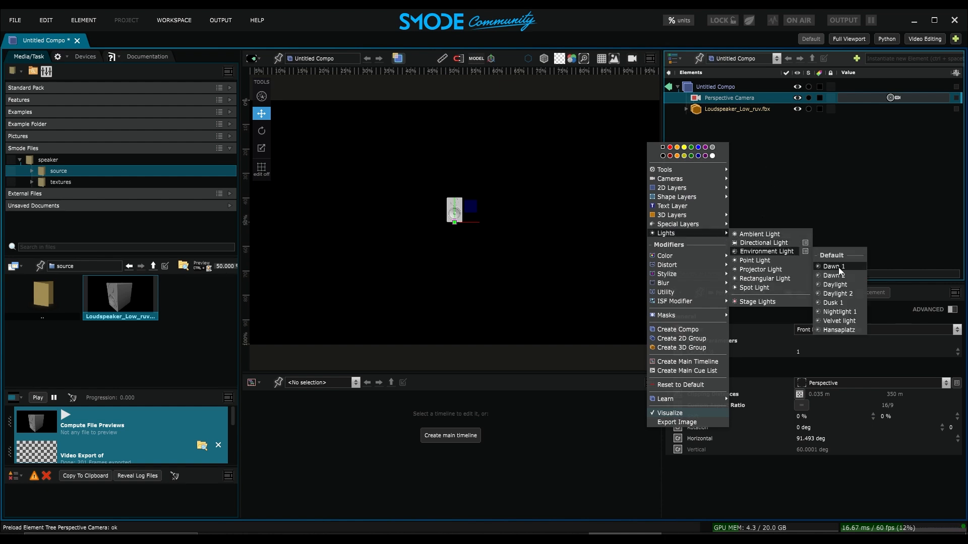
click(835, 284)
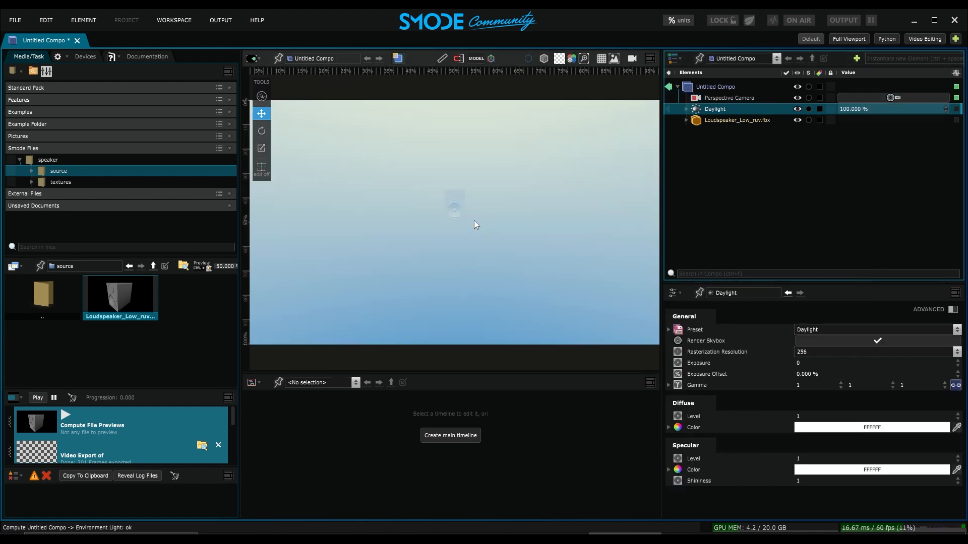
scroll(510, 209, up, 3)
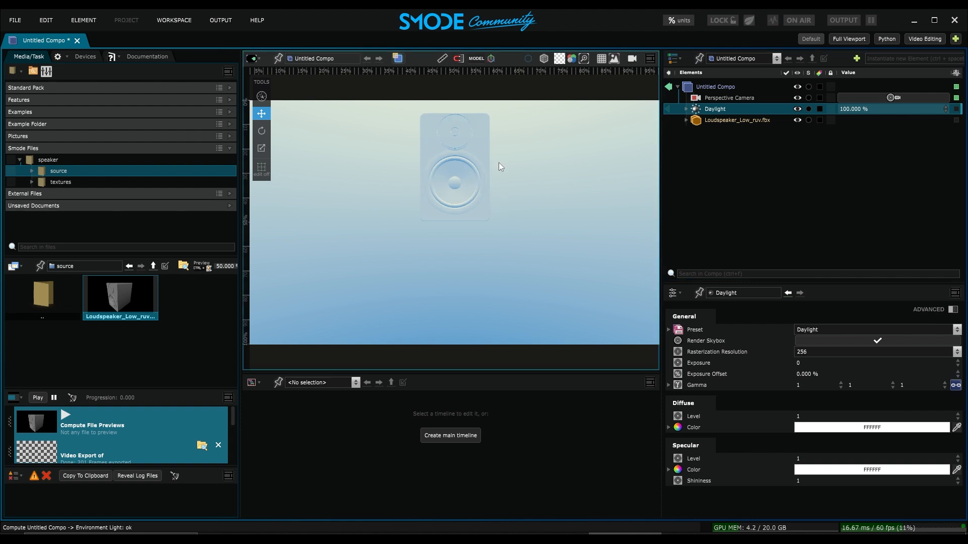
middle_drag(498, 162, 495, 235)
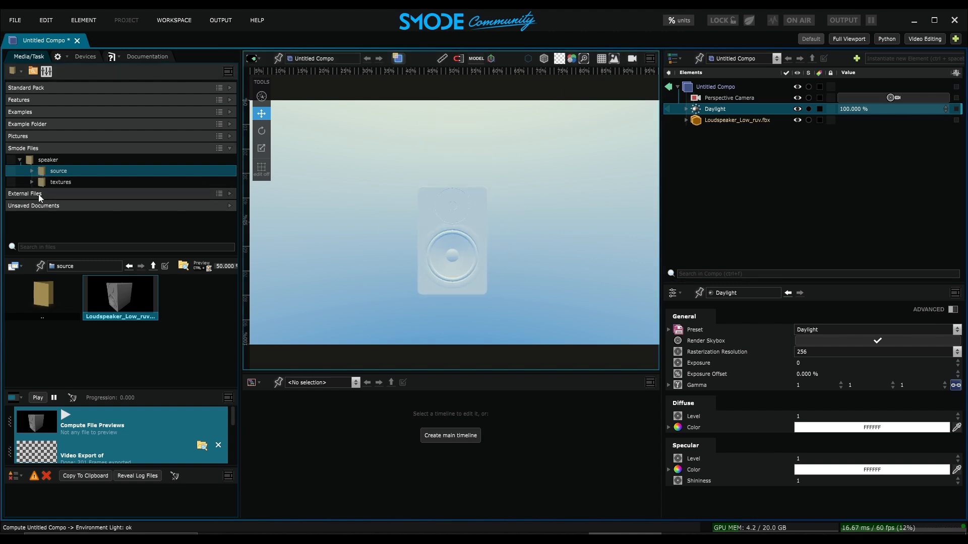
Assign DefaultMaterial_albedo.jpg to the Albedo channel of the loudspeaker's Default Surface material
click(686, 120)
click(693, 131)
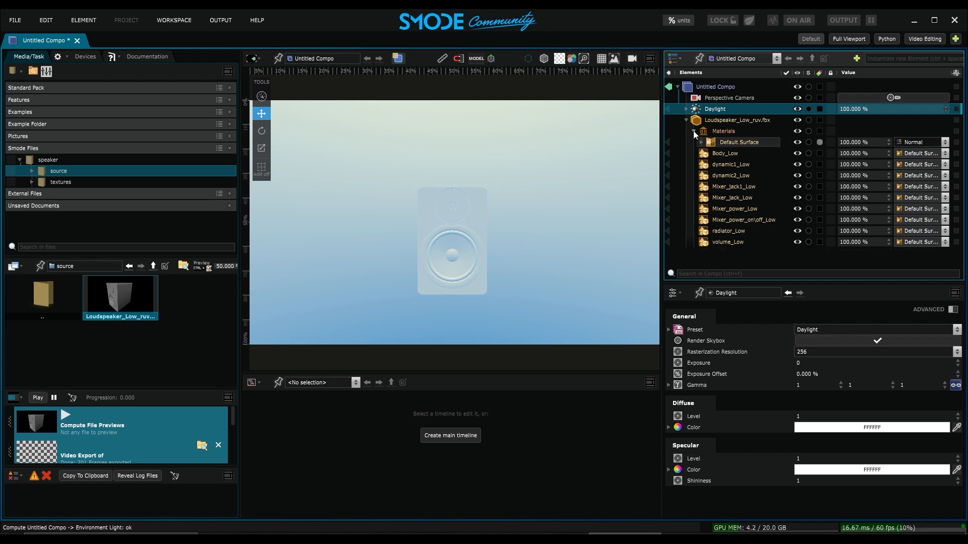
click(701, 142)
click(731, 154)
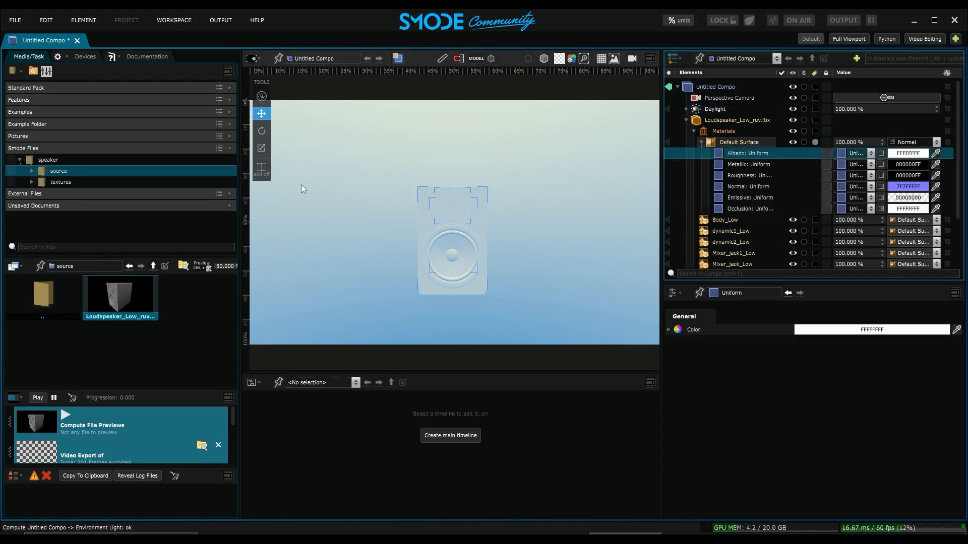
click(32, 182)
click(63, 196)
scroll(63, 202, down, 2)
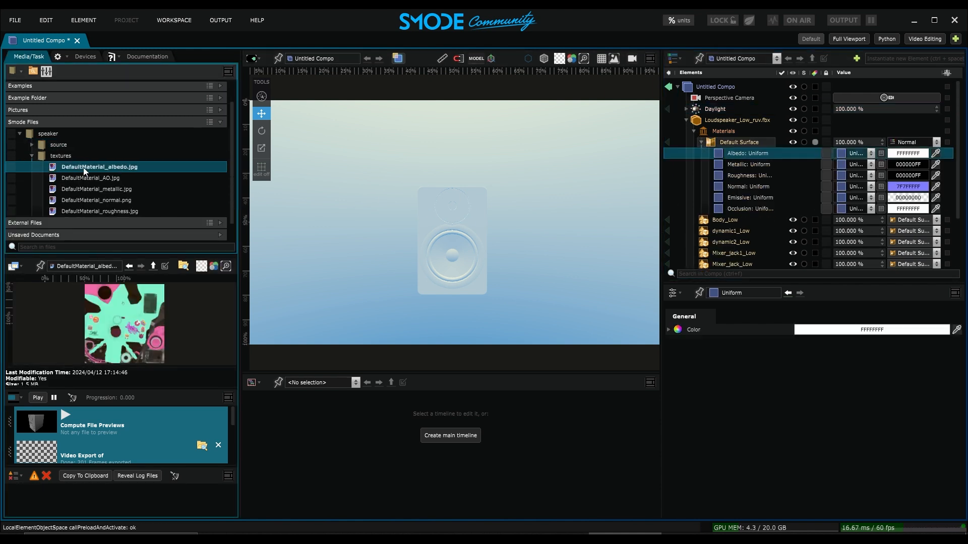
drag(91, 167, 736, 154)
Assign the DefaultMaterial AO, metallic, normal and roughness textures to the Occlusion, Metallic, Normal and Roughness channels of Default Surface
click(99, 180)
drag(100, 182, 747, 216)
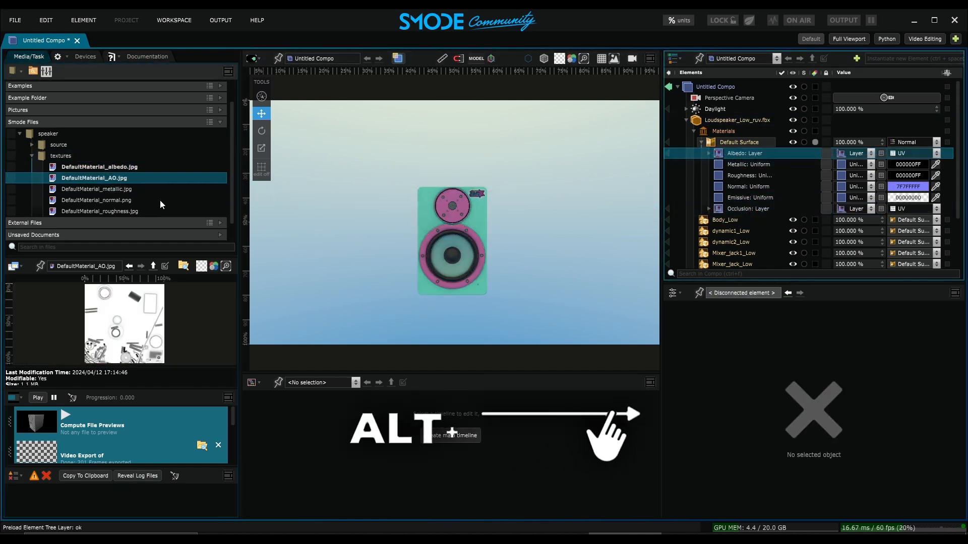
drag(100, 191, 757, 167)
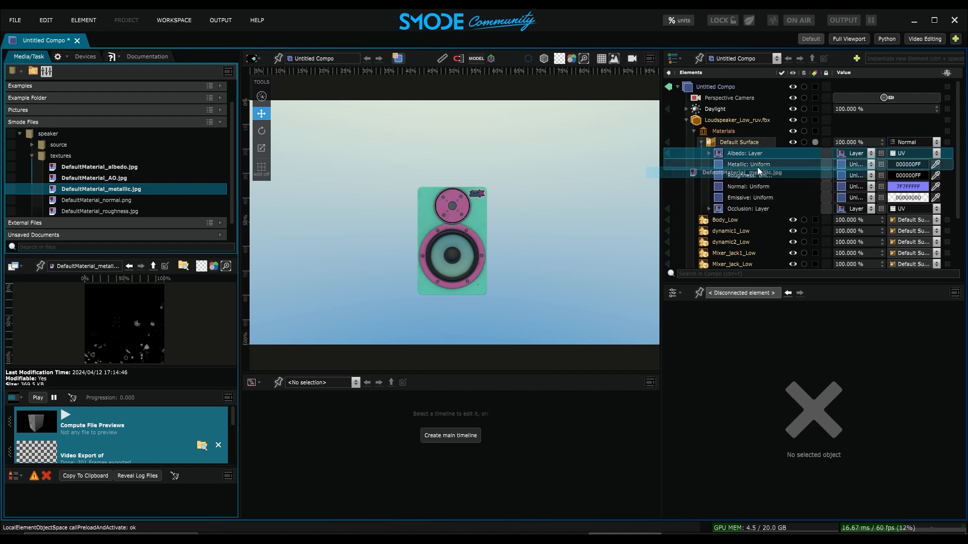
drag(96, 200, 767, 188)
drag(108, 212, 720, 177)
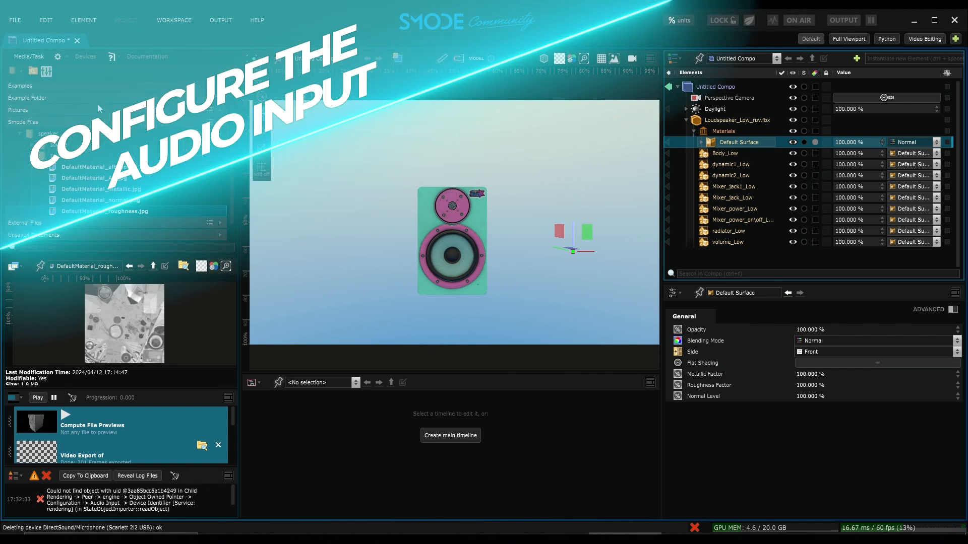
Set the engine's audio input to the Windows Audio device Microphone (Scarlett 2i2 USB) in the preferences and apply it
click(47, 21)
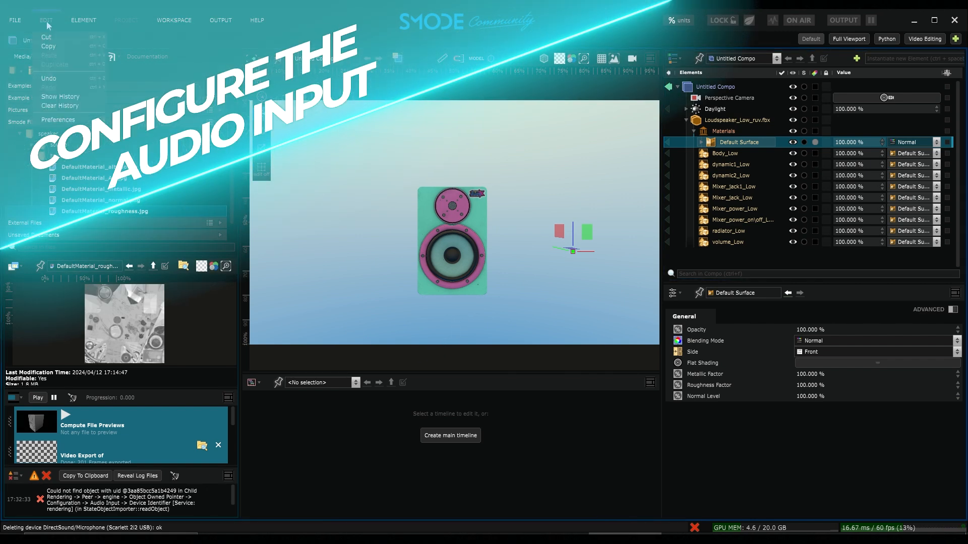
click(71, 123)
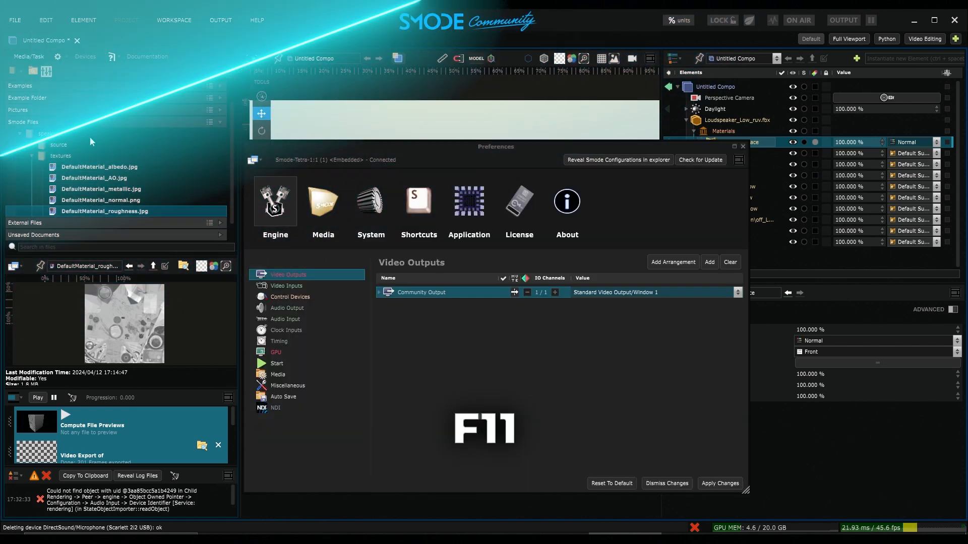
click(293, 319)
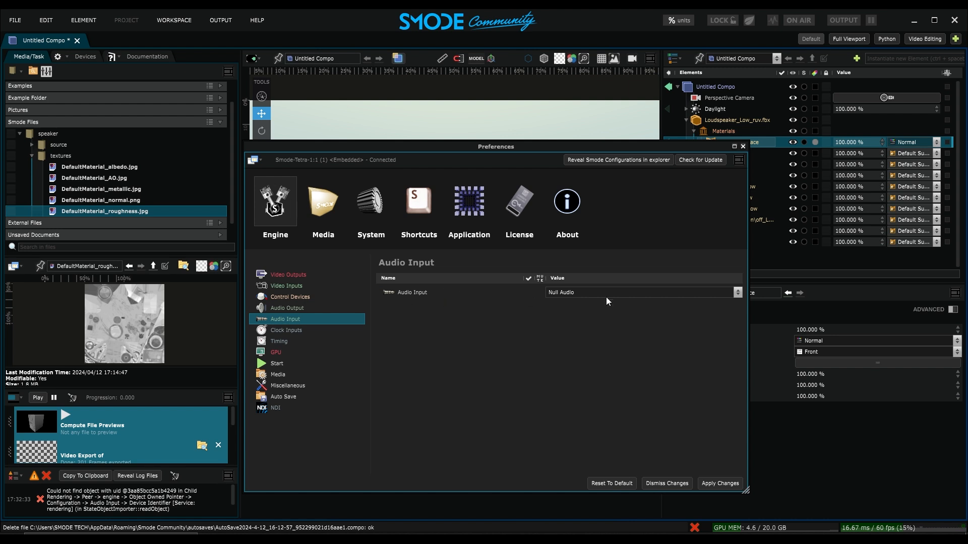
click(568, 292)
mouse_move(579, 304)
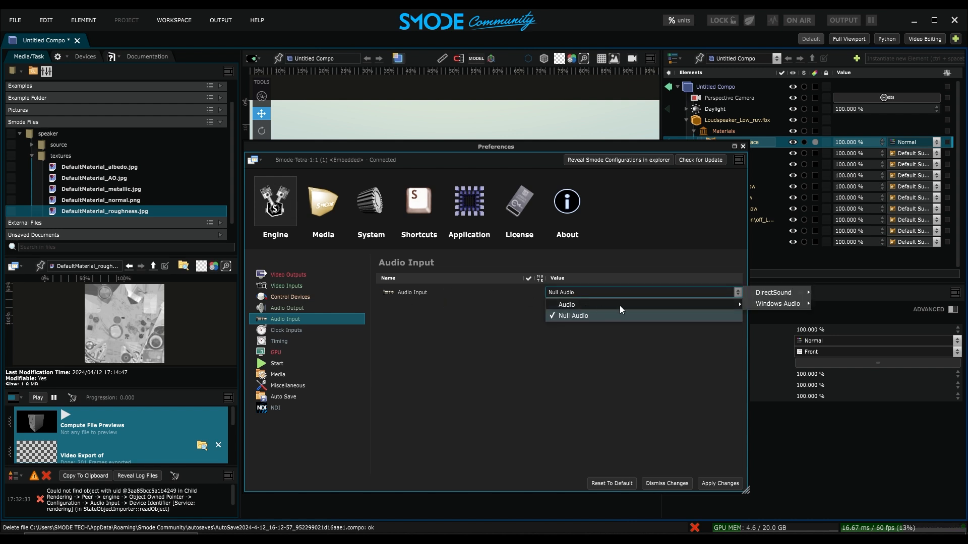
mouse_move(792, 305)
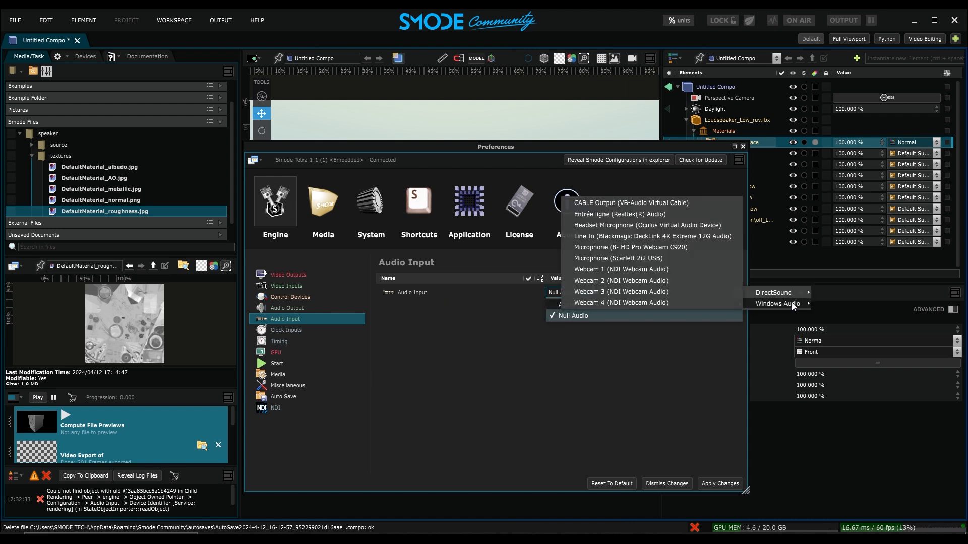
click(648, 259)
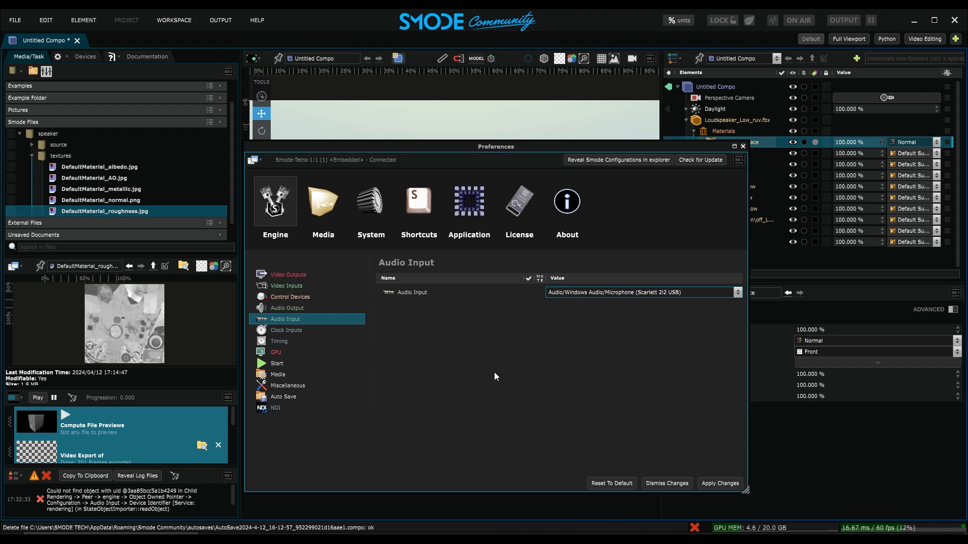
click(717, 482)
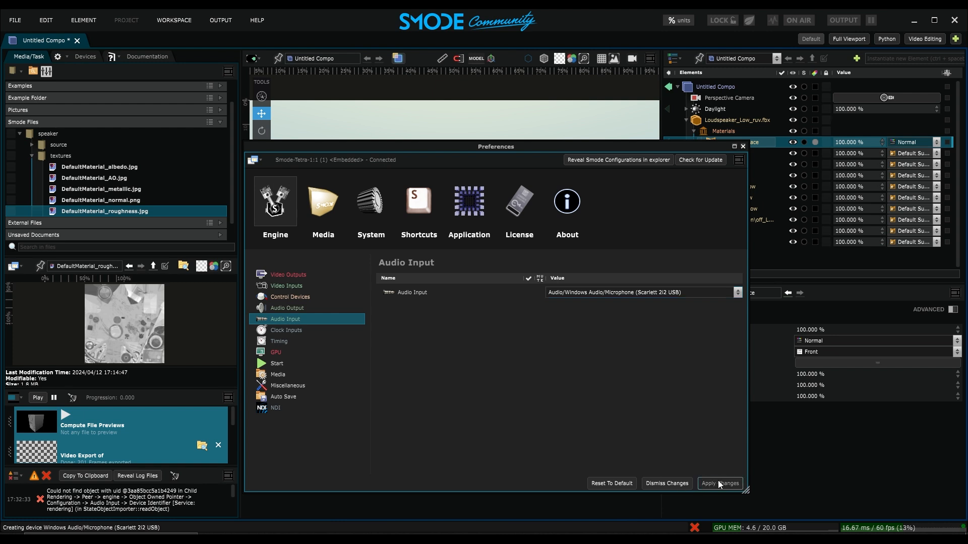
click(742, 147)
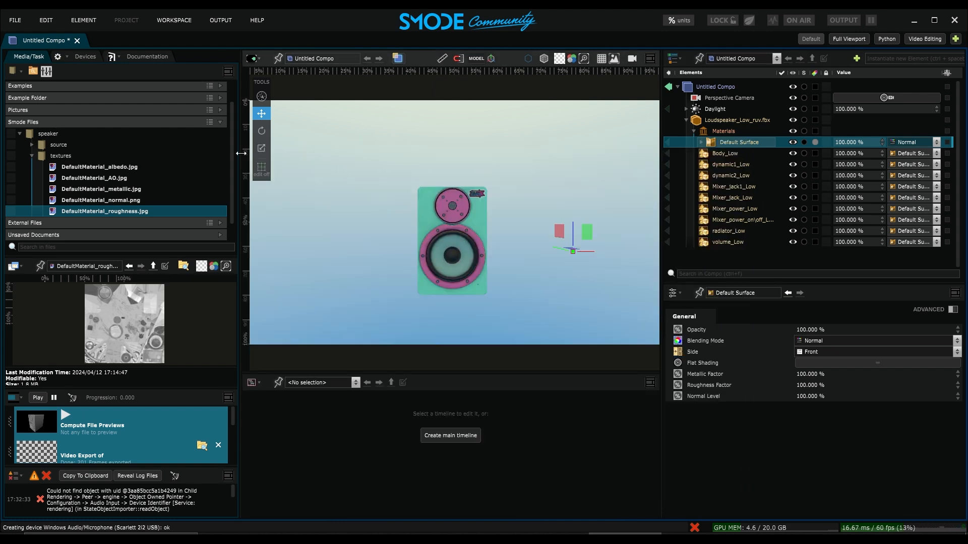
Check the incoming signal of the audio input device, then return to the media files
click(81, 58)
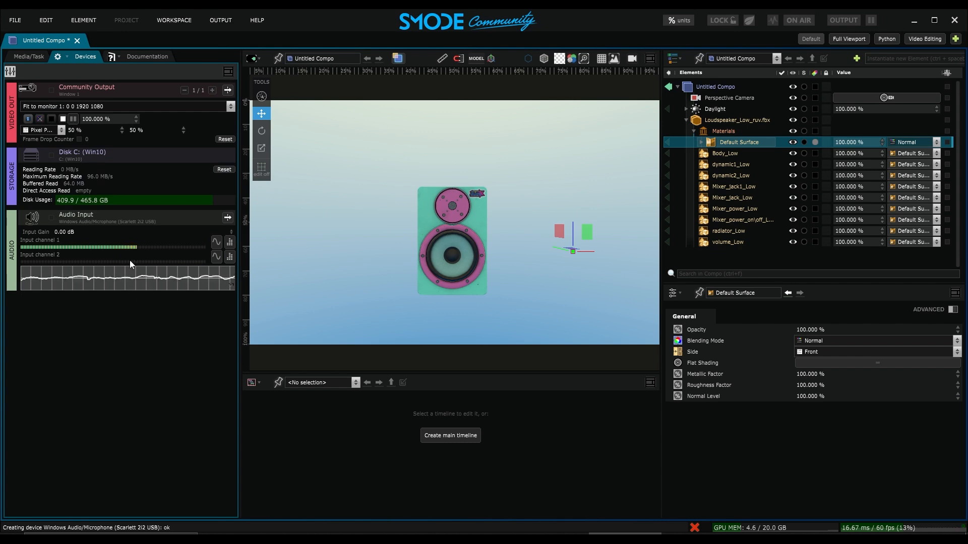
mouse_move(137, 283)
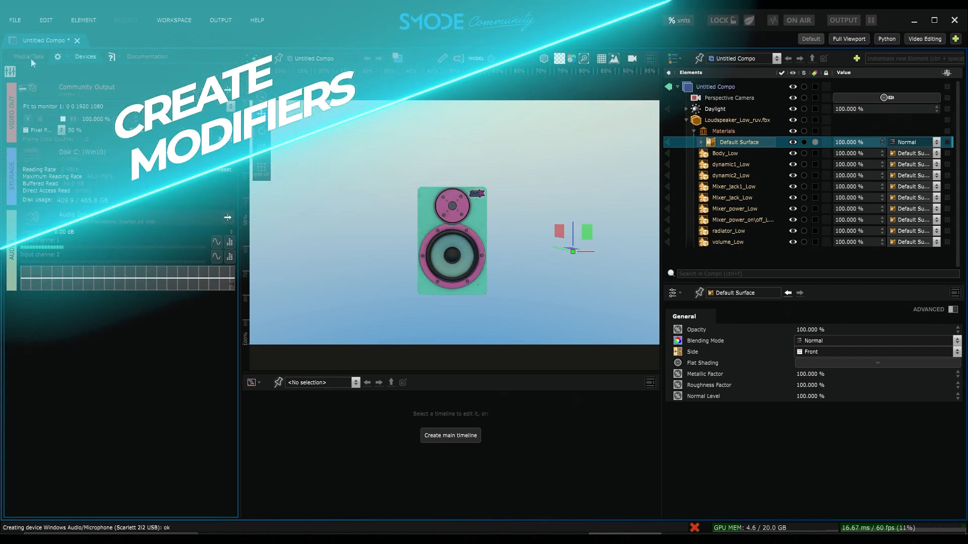
click(31, 57)
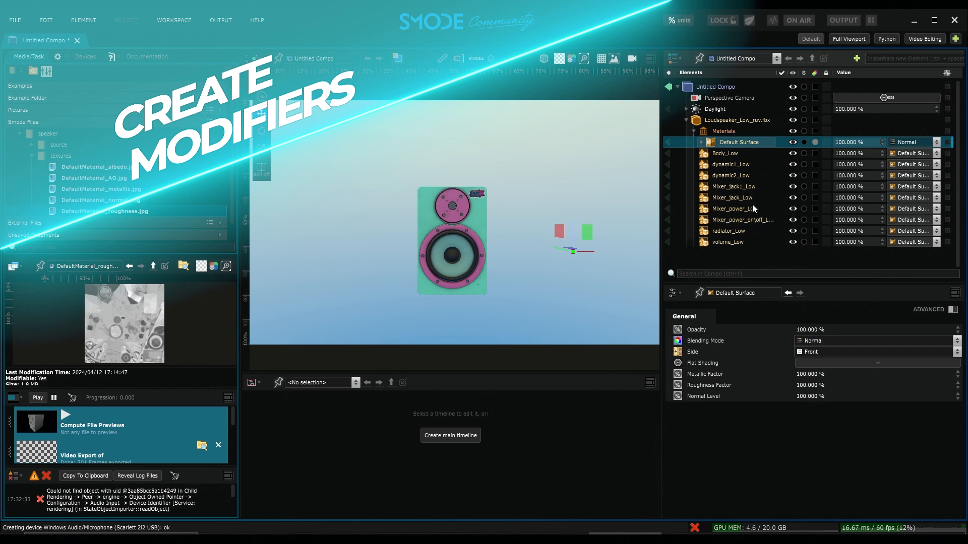
Add a 3D Transform distort modifier to the dynamic2_Low geometry of the loudspeaker
click(741, 166)
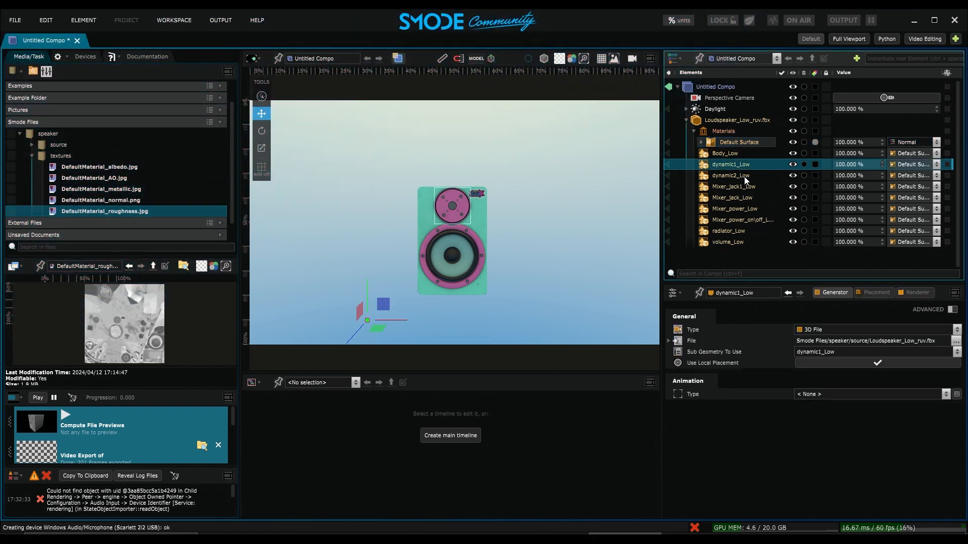
click(742, 177)
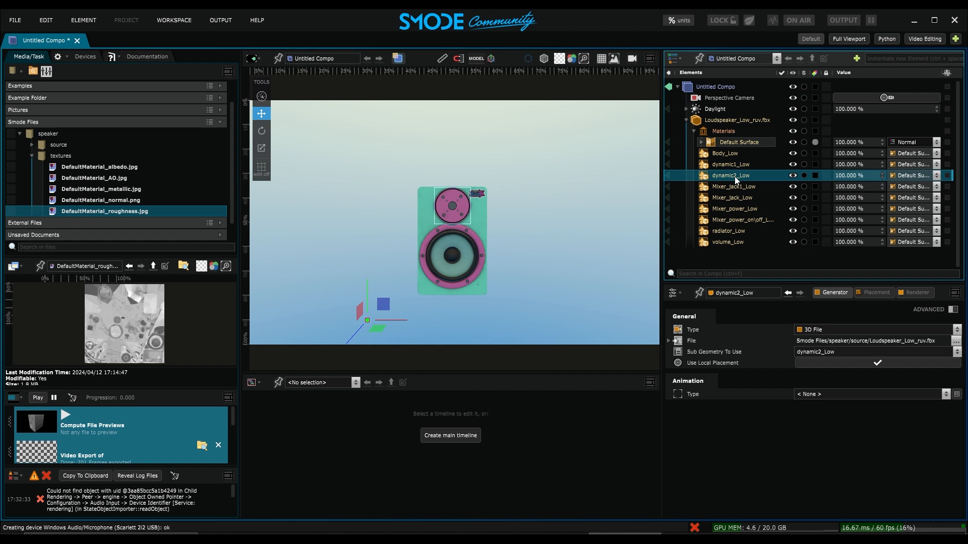
right_click(719, 177)
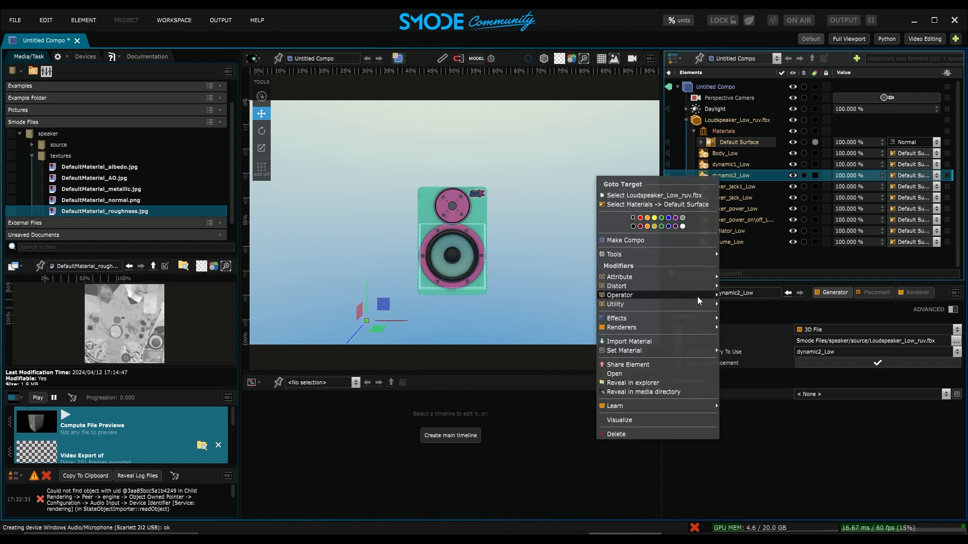
mouse_move(685, 286)
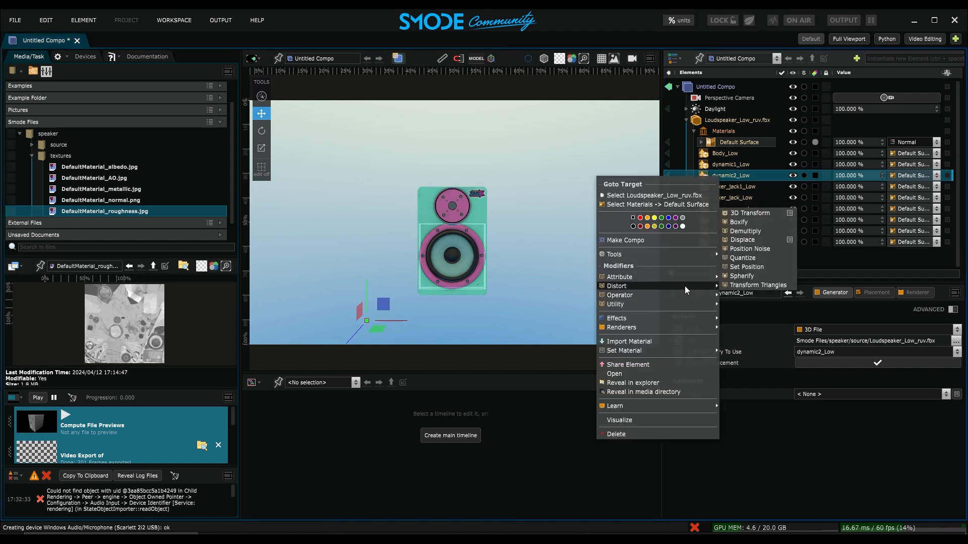
click(746, 214)
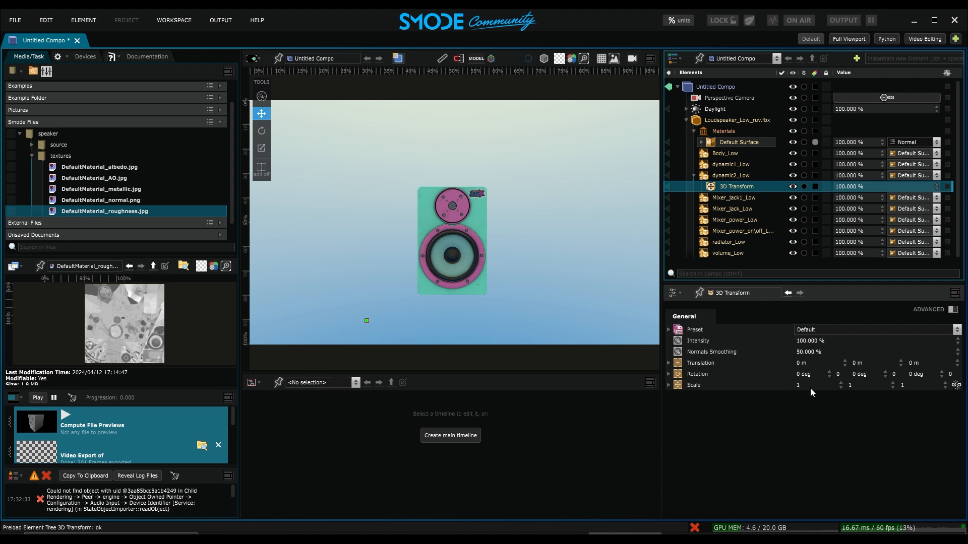
Set the X and Y scale of the dynamic2_Low 3D Transform to 1.1 each
ctrl+shift+drag(803, 386, 803, 364)
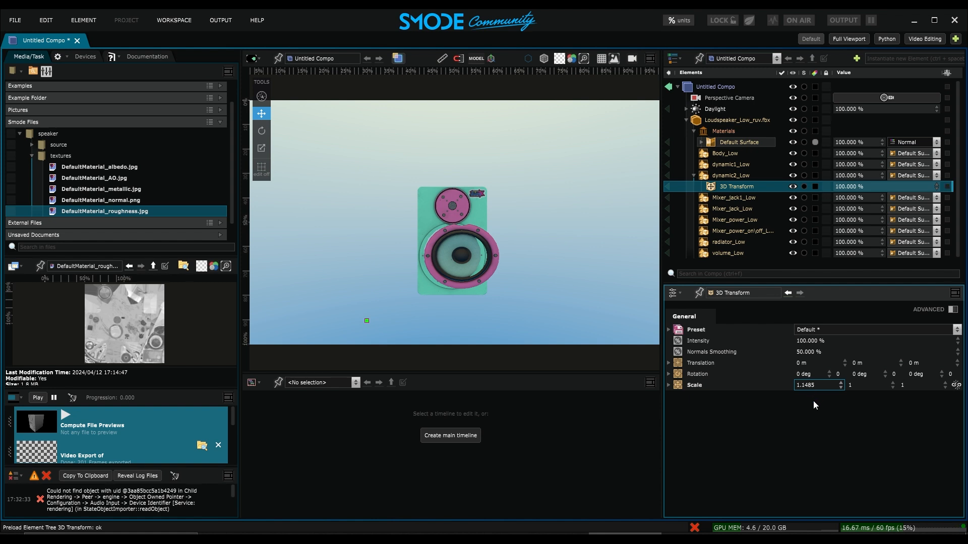
ctrl+shift+drag(858, 385, 859, 365)
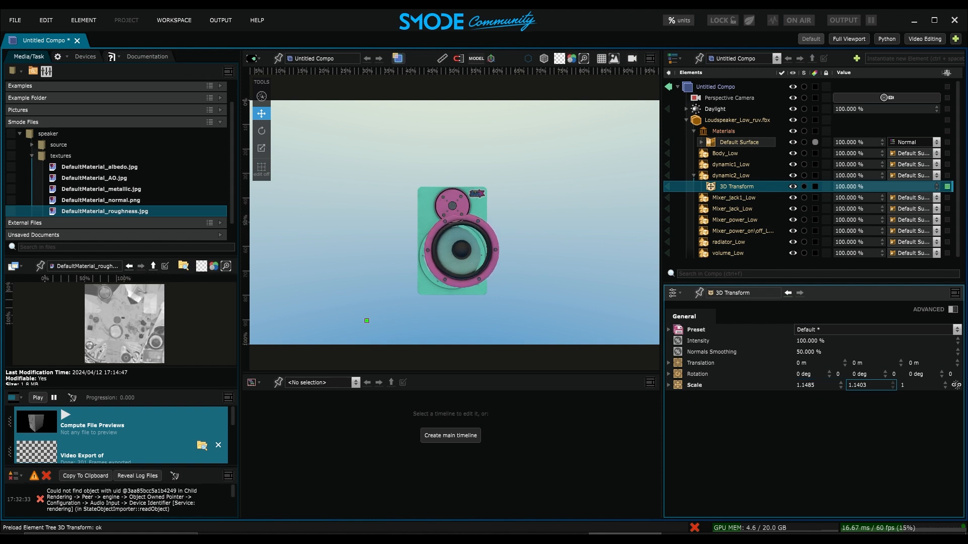
click(822, 387)
text(1.1)
key(Tab)
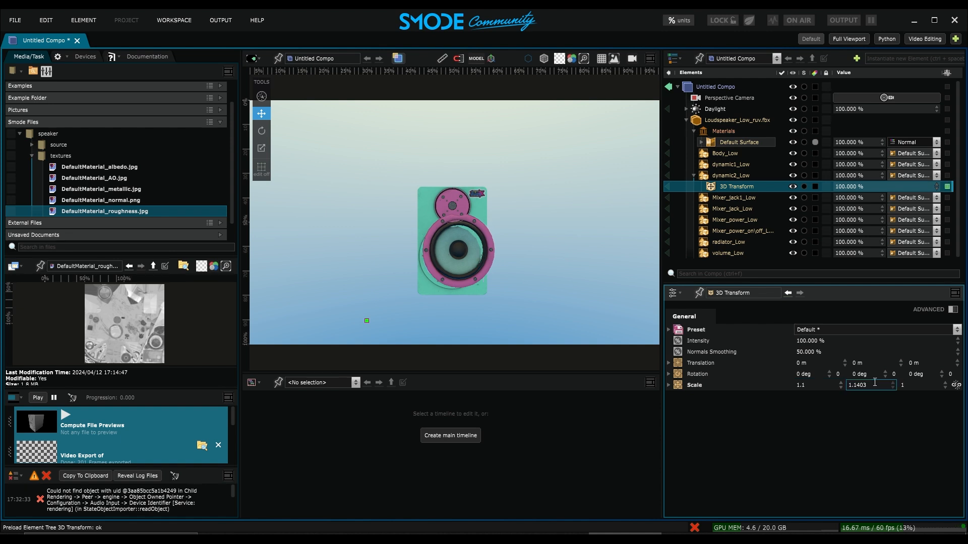
text(1.1)
key(Return)
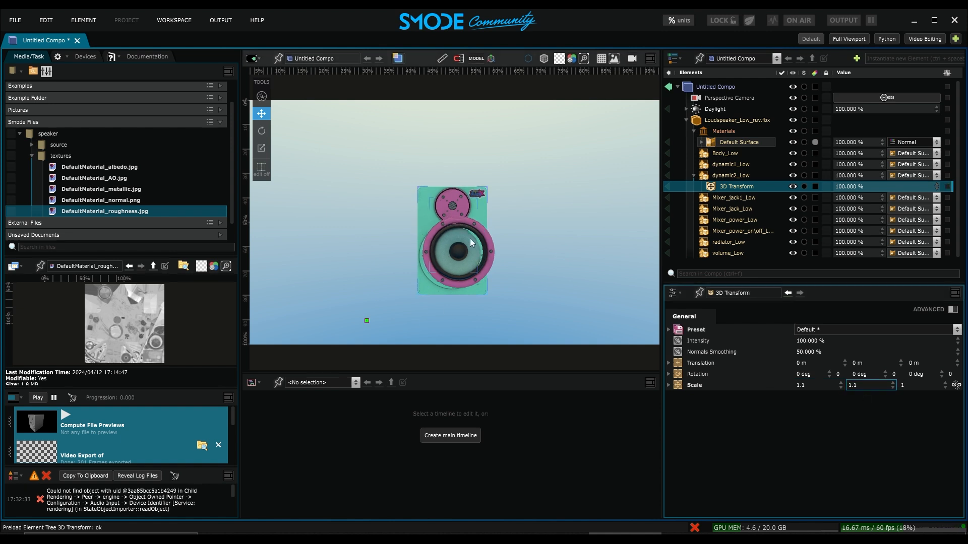
Offset the dynamic2_Low transform by -0.021 m in X and -0.0167 m in Y to recentre the enlarged driver
drag(802, 365, 802, 378)
drag(919, 366, 817, 364)
key(ctrl+z)
key(f)
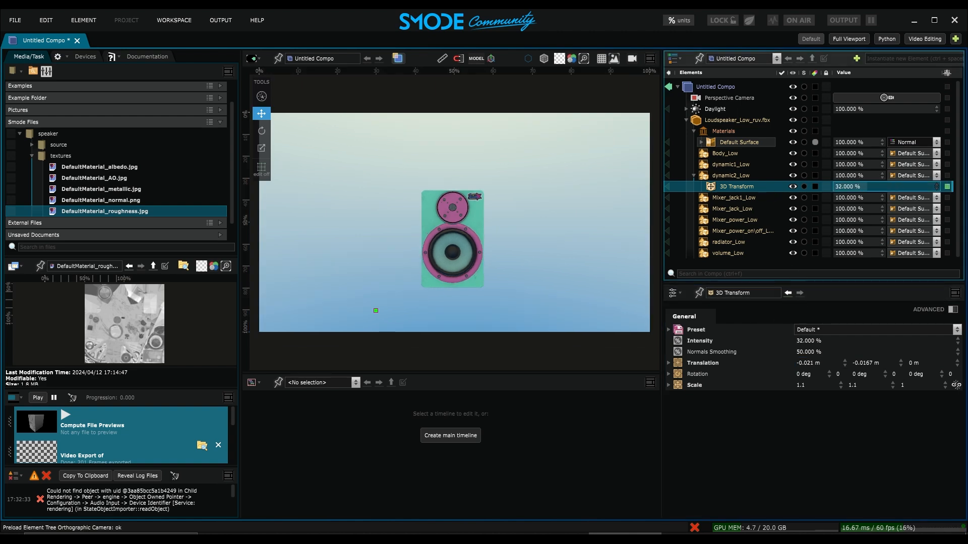
Link the driver transform's intensity to an Audio Spectrum extractor and restrict its extraction zone to the lowest frequencies and a low level range
right_click(900, 186)
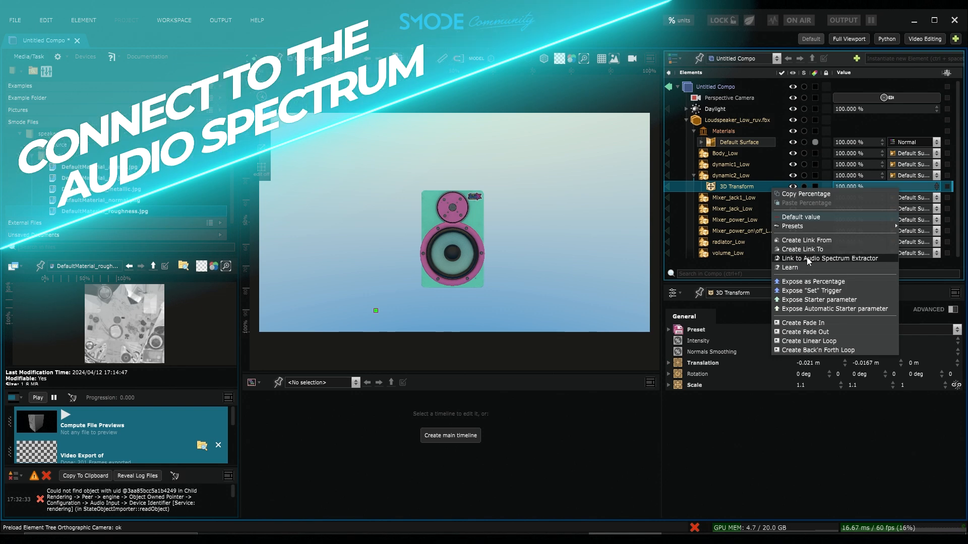
click(809, 258)
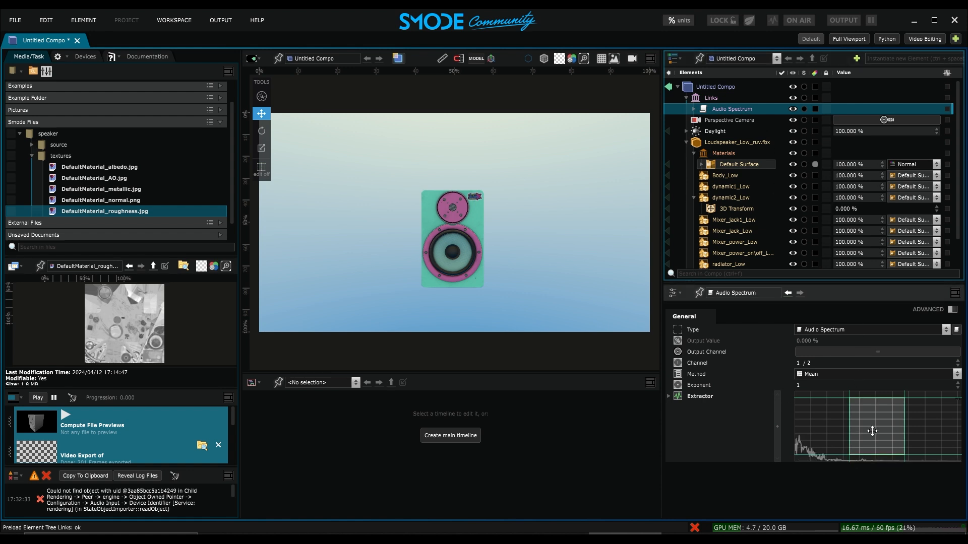
drag(875, 439, 823, 444)
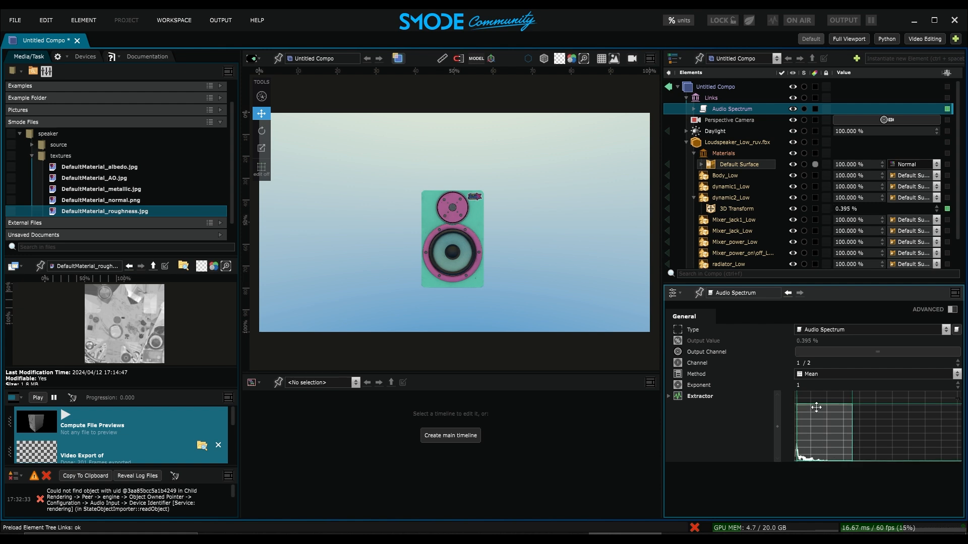
mouse_move(816, 406)
mouse_down()
mouse_move(819, 452)
mouse_move(868, 462)
mouse_move(820, 456)
mouse_up()
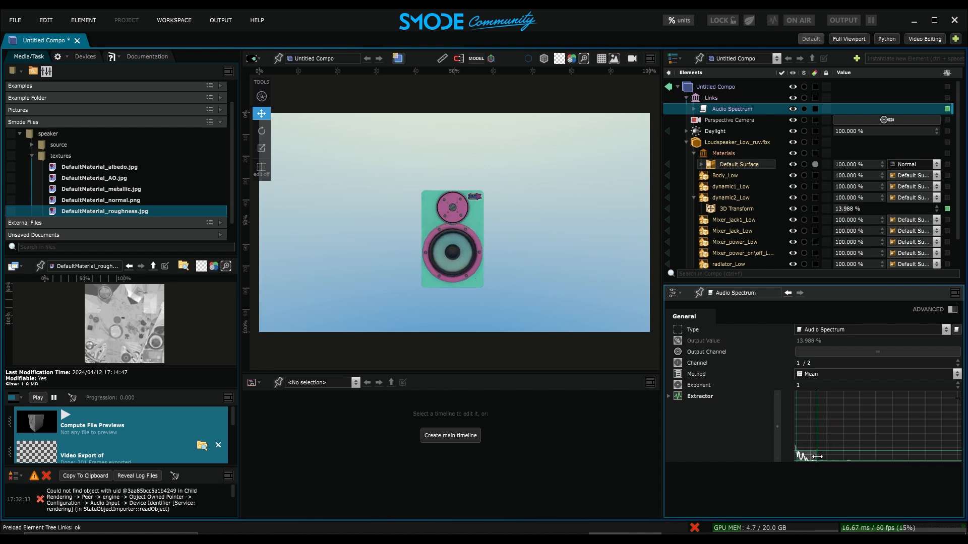
Add a 3D Transform distort modifier to the whole Loudspeaker_Low_ruv.fbx object
click(694, 197)
click(694, 153)
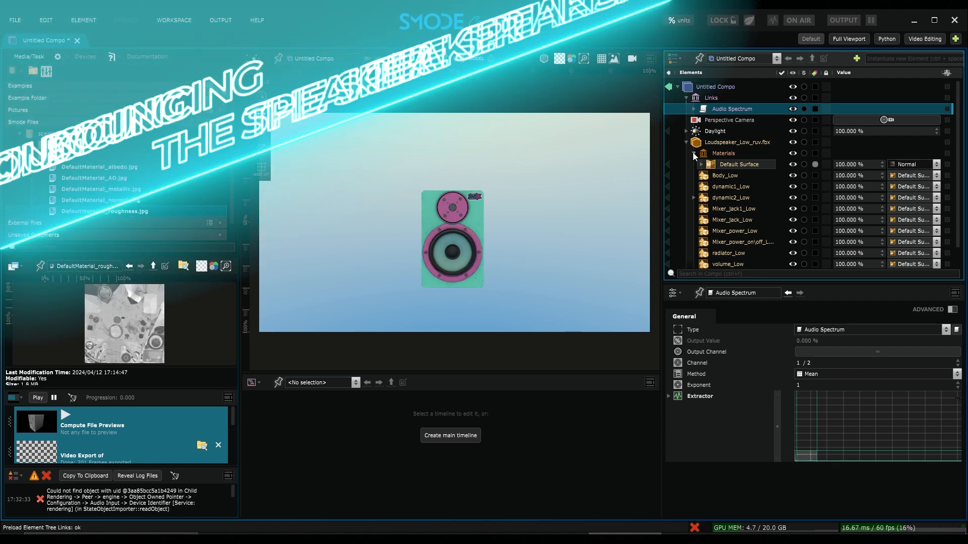
click(744, 143)
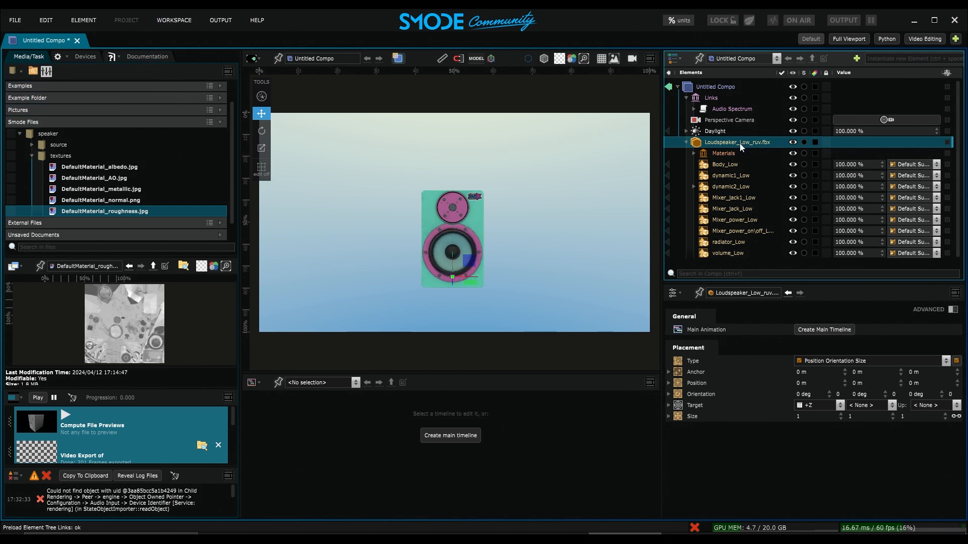
right_click(739, 143)
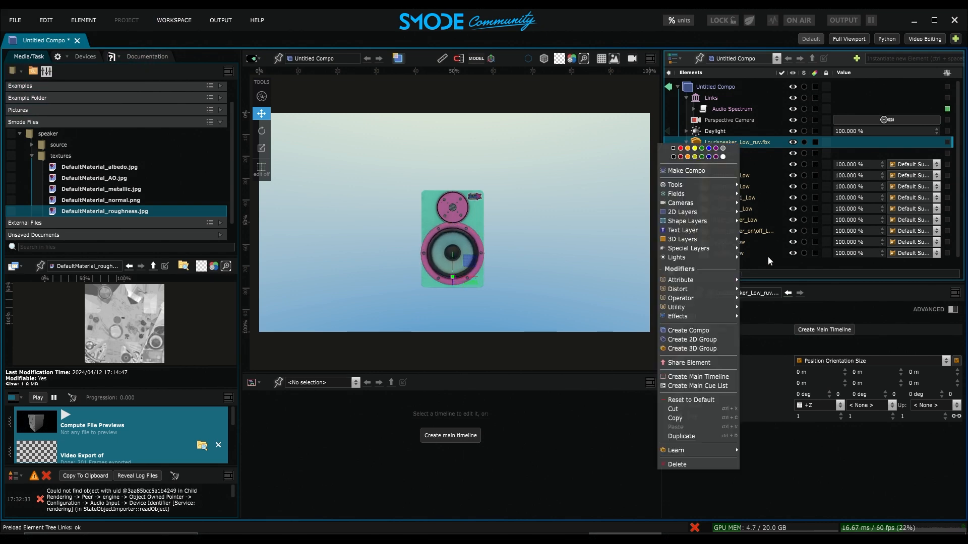
mouse_move(715, 290)
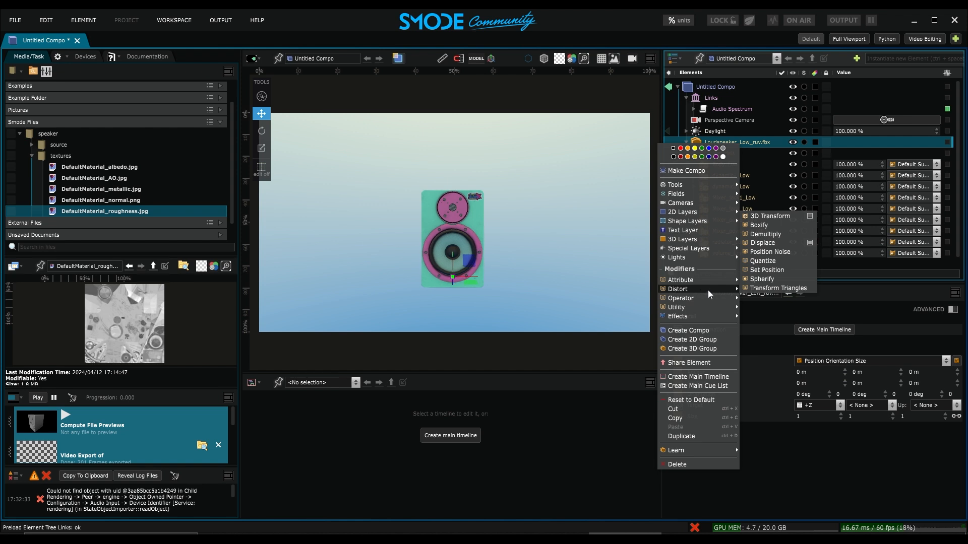
click(769, 216)
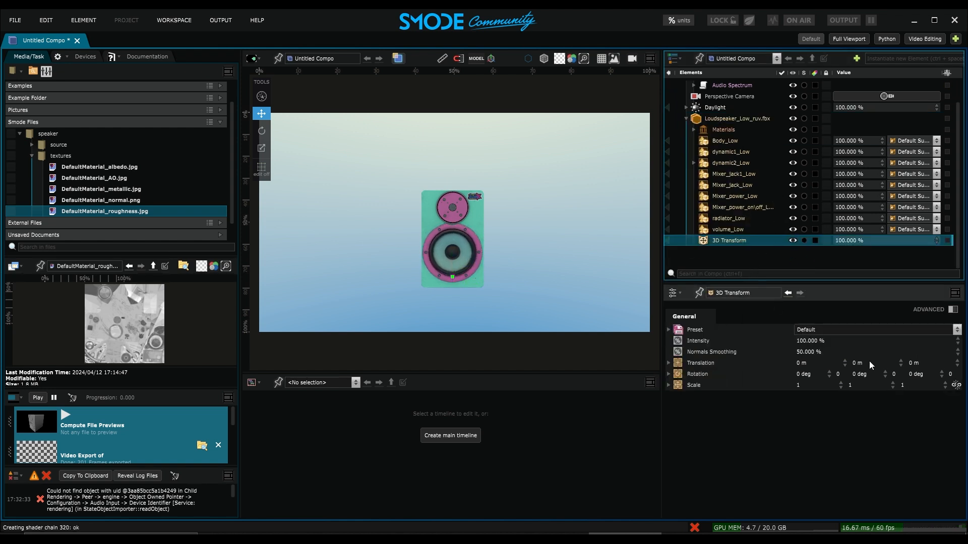
Set the Y translation of the whole-loudspeaker 3D Transform to 0.2 m
drag(863, 366, 862, 359)
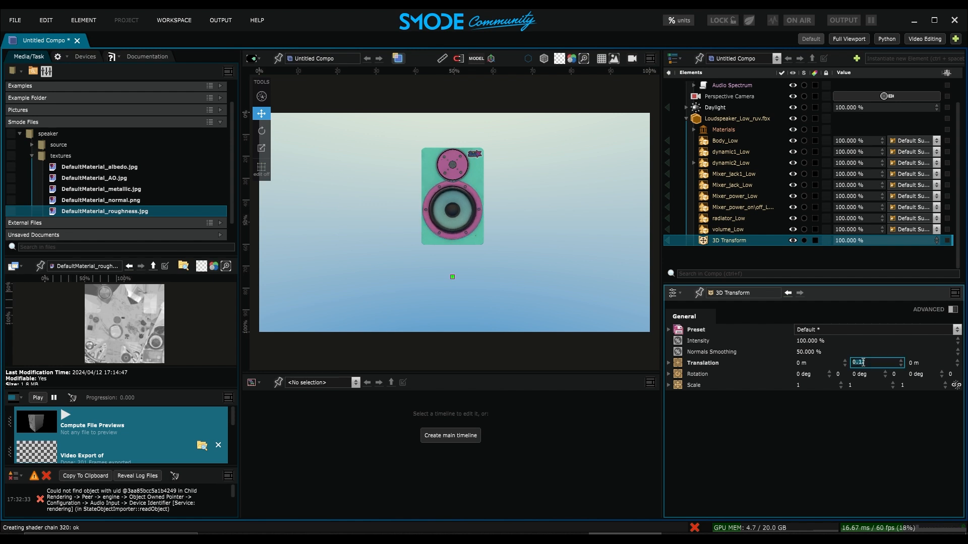
text(0.2)
key(Return)
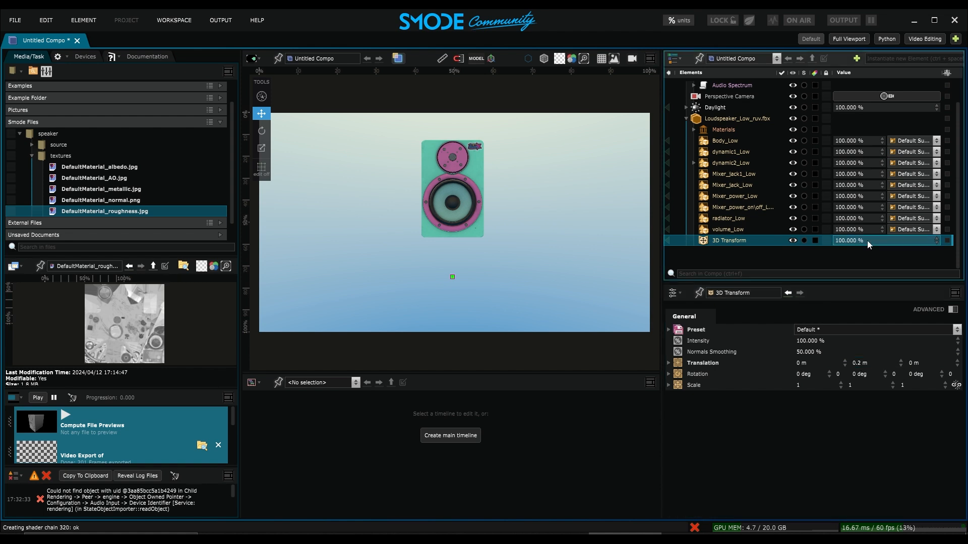
Connect the intensity of the whole-loudspeaker 3D Transform to the existing Audio Spectrum link
right_click(867, 240)
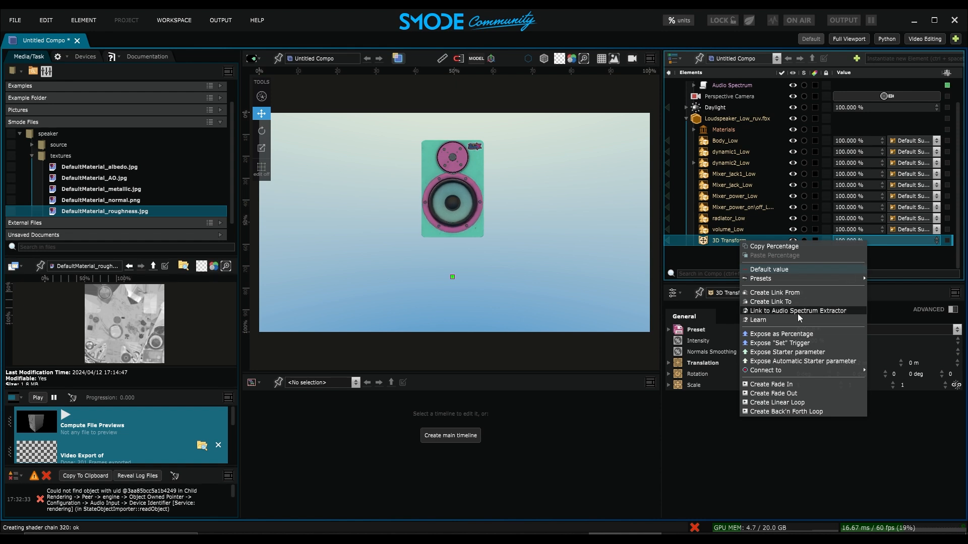
mouse_move(772, 370)
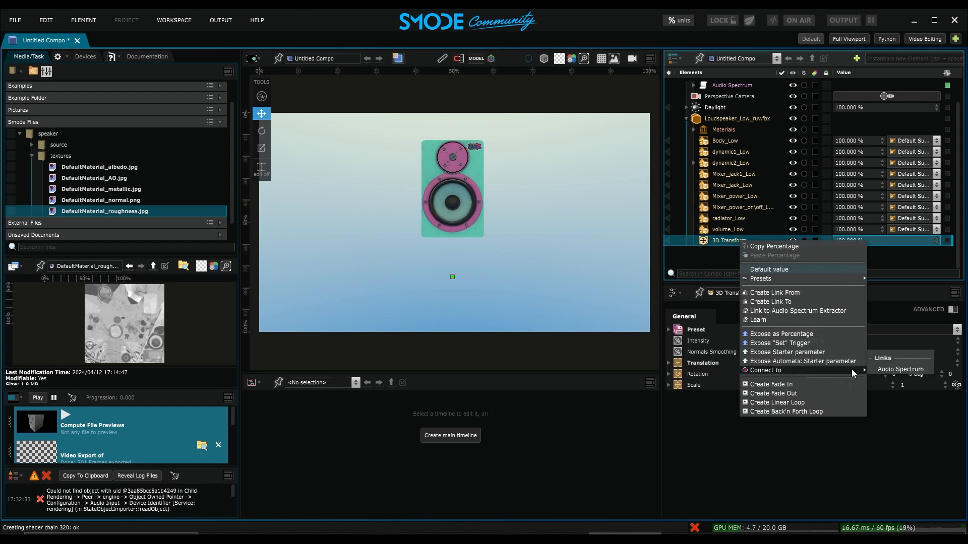
click(897, 370)
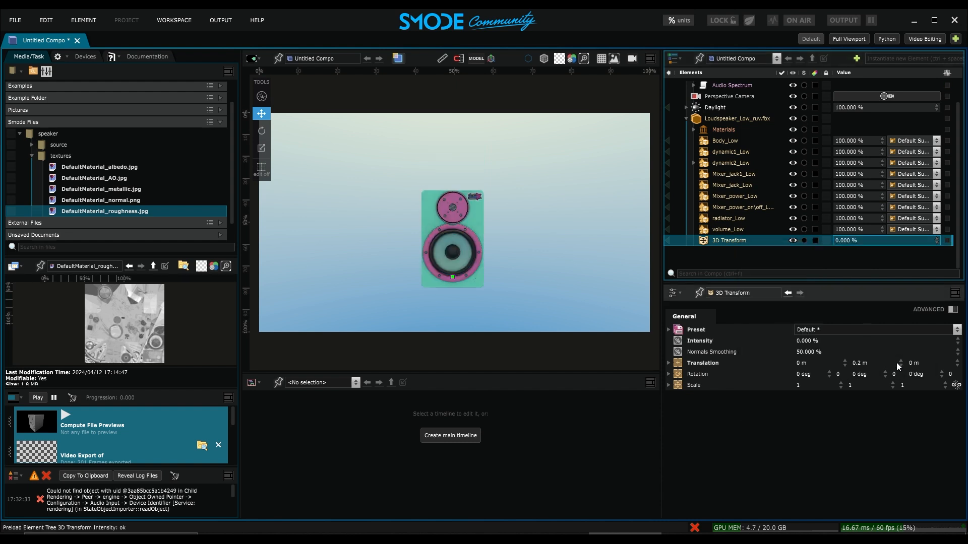
Examine which 3D Transform each of the two Audio Spectrum intensity connections targets
scroll(708, 109, up, 2)
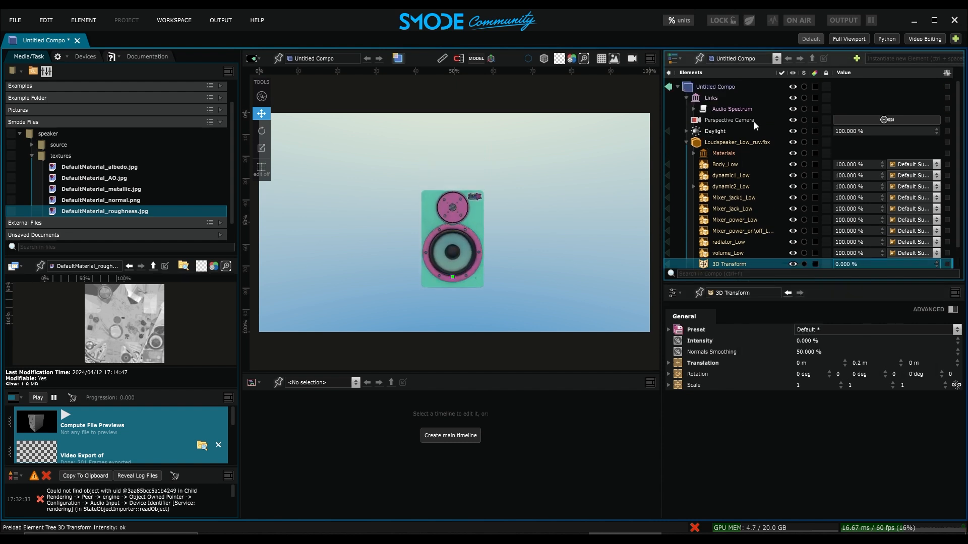
click(693, 110)
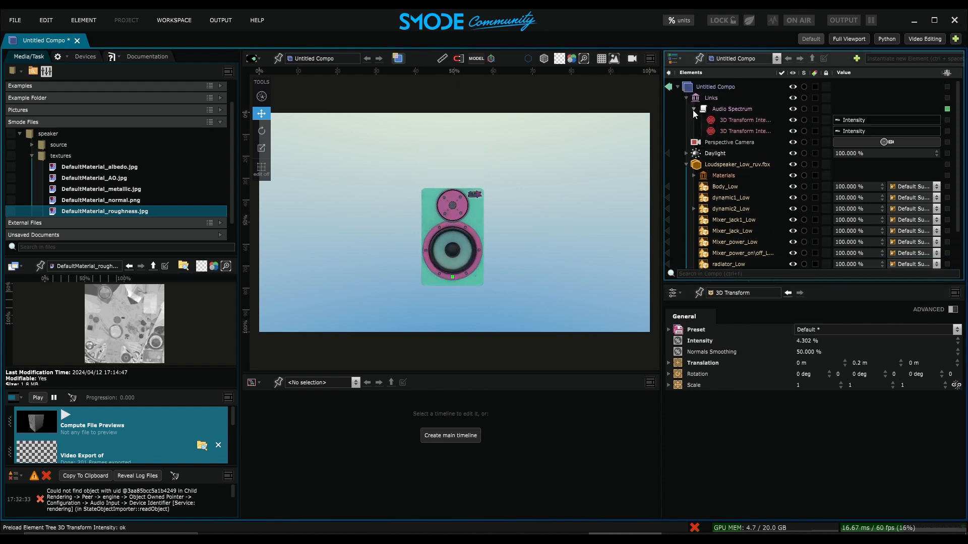
click(728, 131)
click(728, 120)
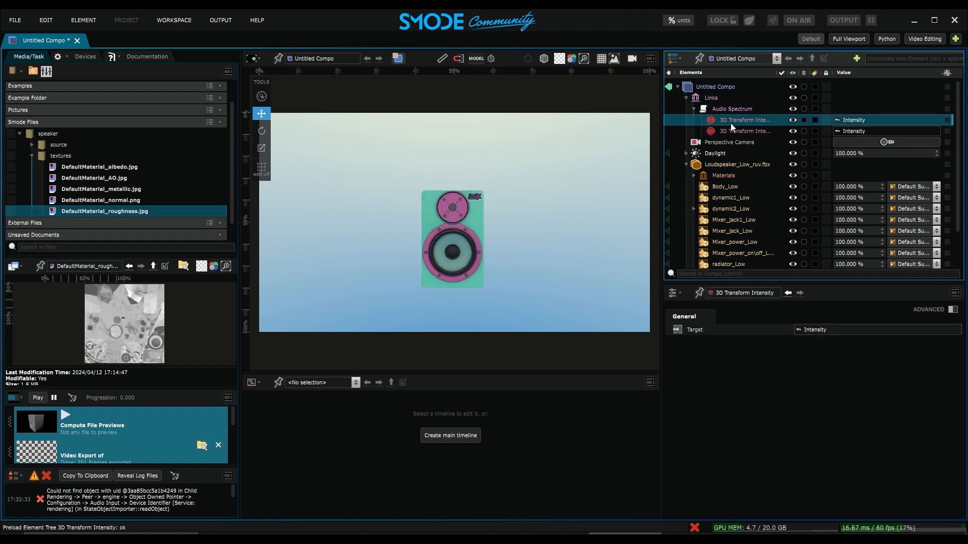
right_click(863, 120)
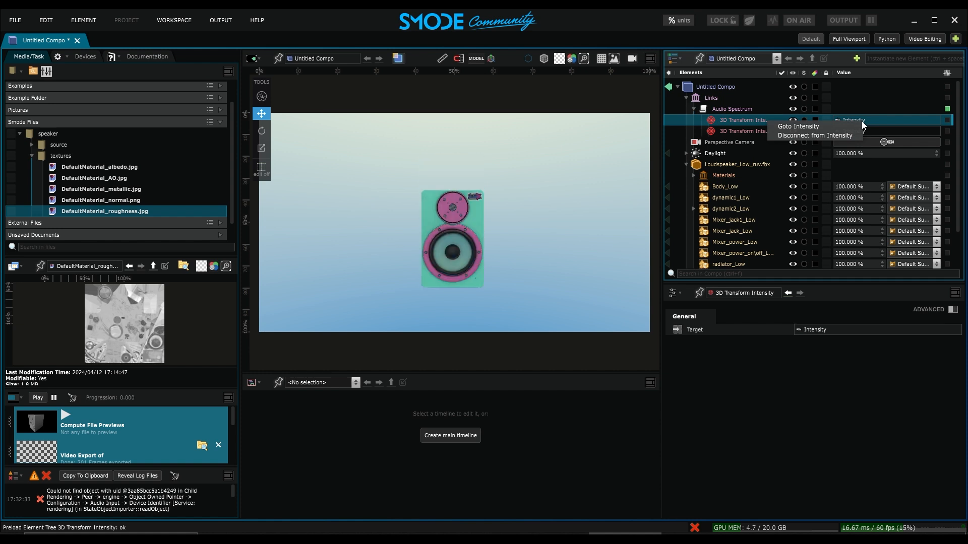
click(853, 126)
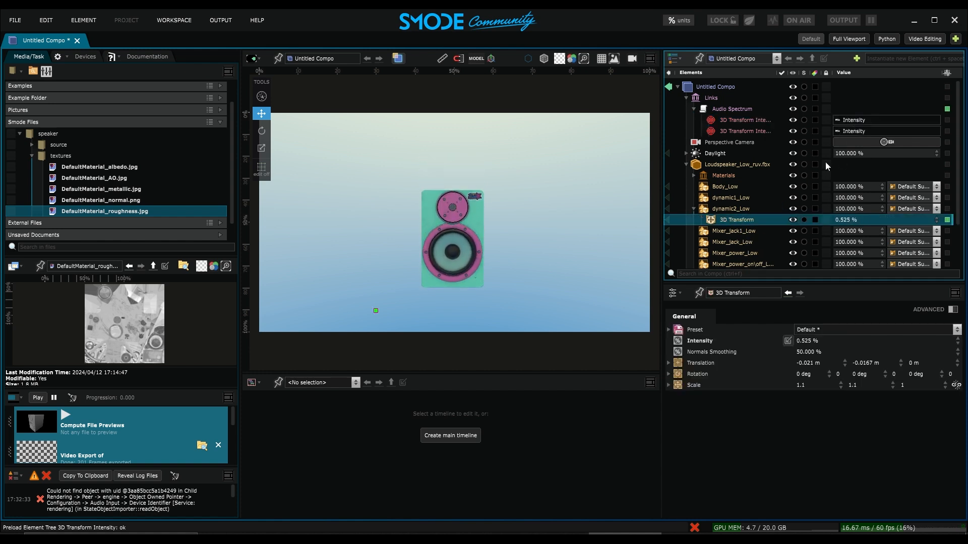
right_click(844, 131)
click(838, 137)
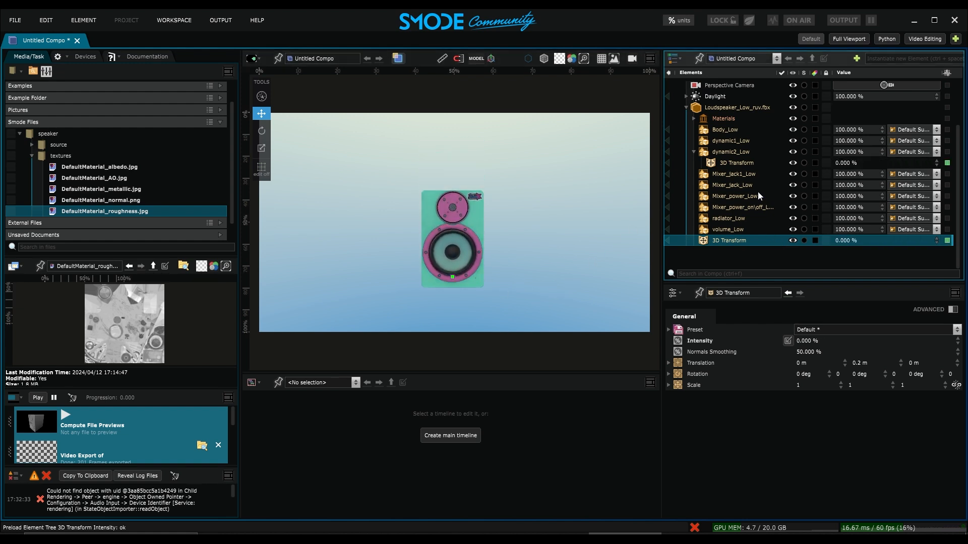
Add a Smooth modifier to the Audio Spectrum connection that drives the whole-loudspeaker transform
scroll(756, 221, up, 2)
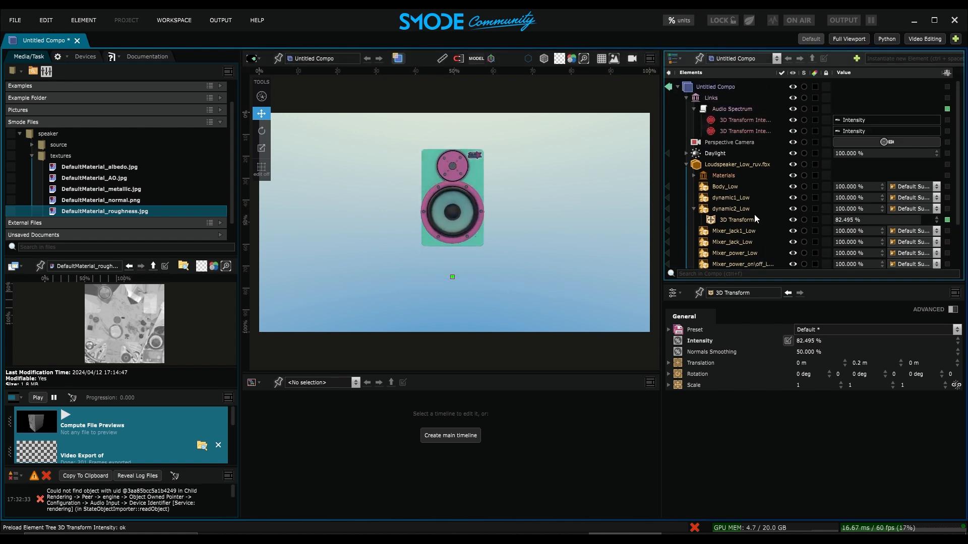
click(751, 130)
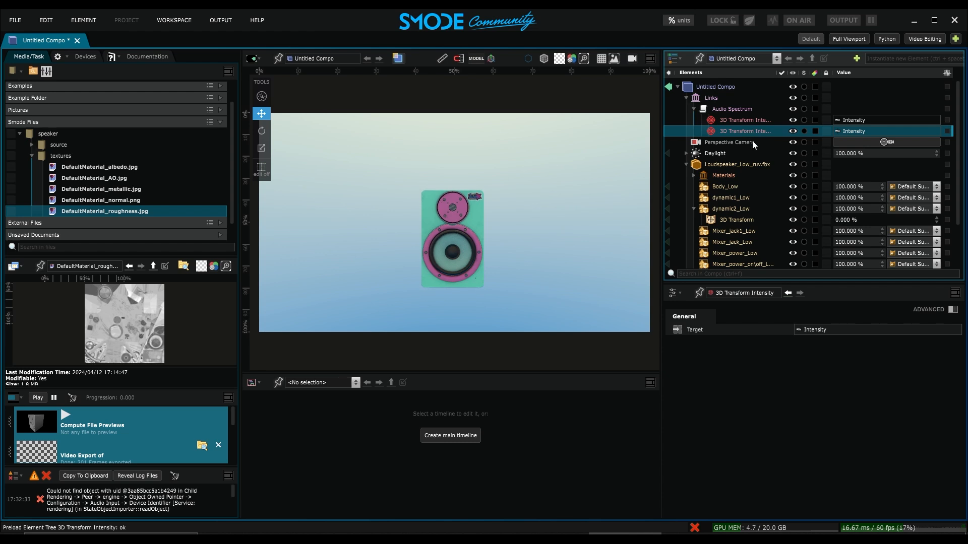
right_click(741, 130)
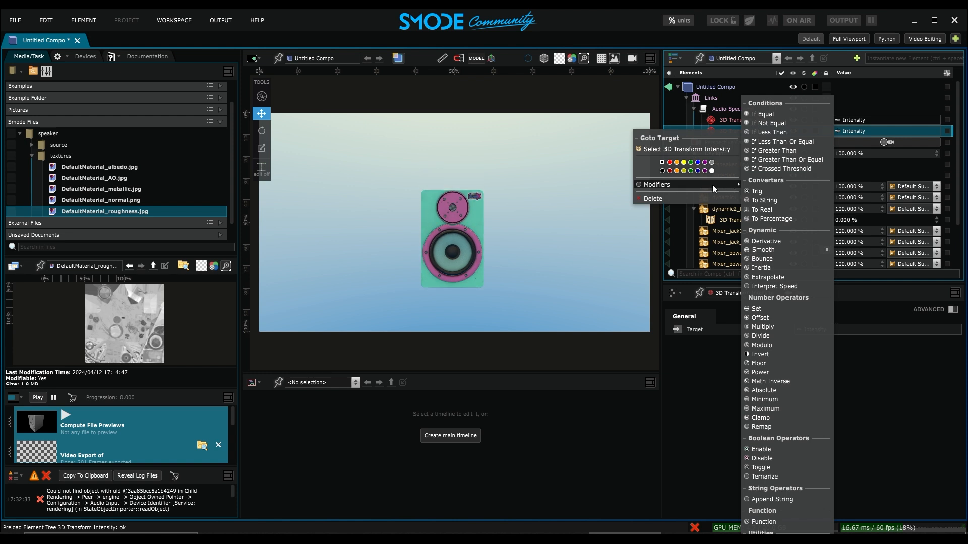
mouse_move(680, 186)
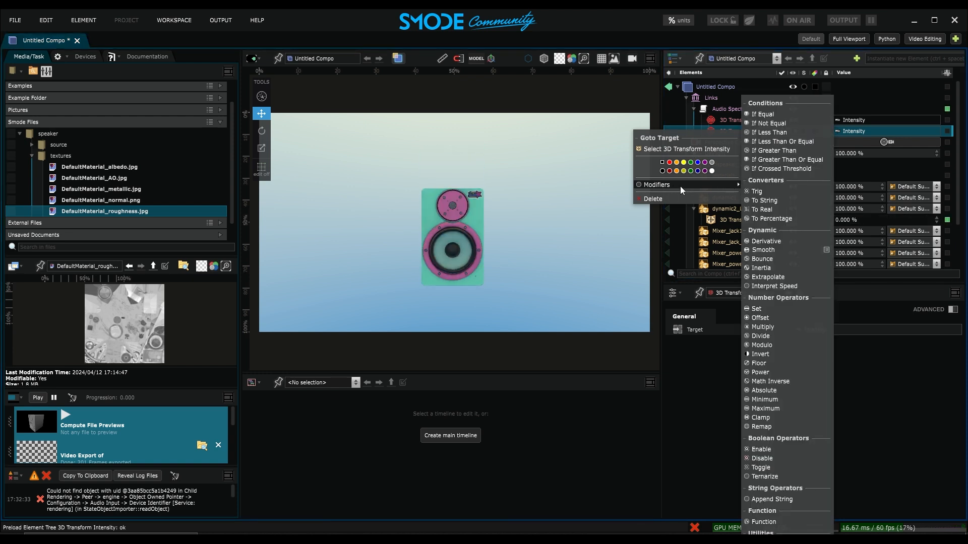
click(763, 249)
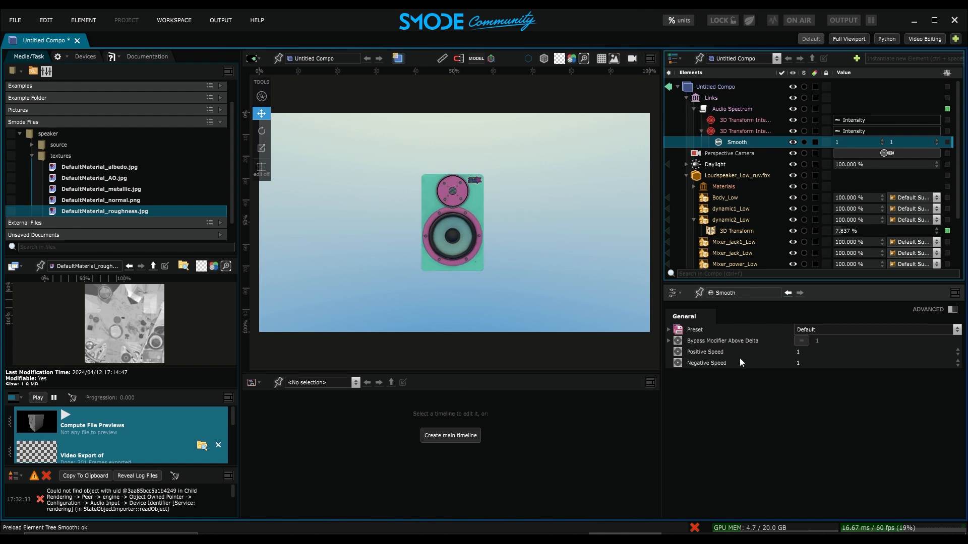
Set the Smooth modifier's positive speed and negative speed to 10
click(804, 353)
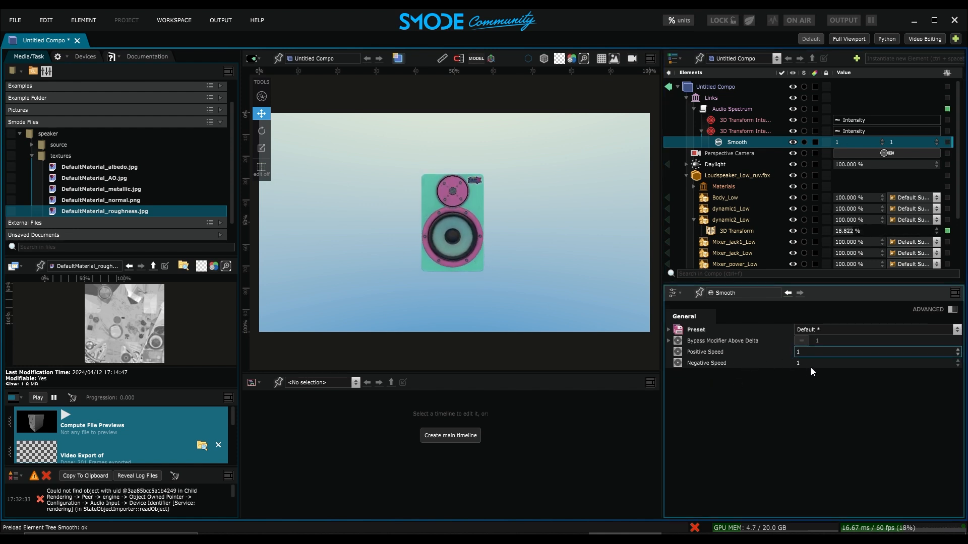
text(10)
click(806, 368)
text(10)
key(Return)
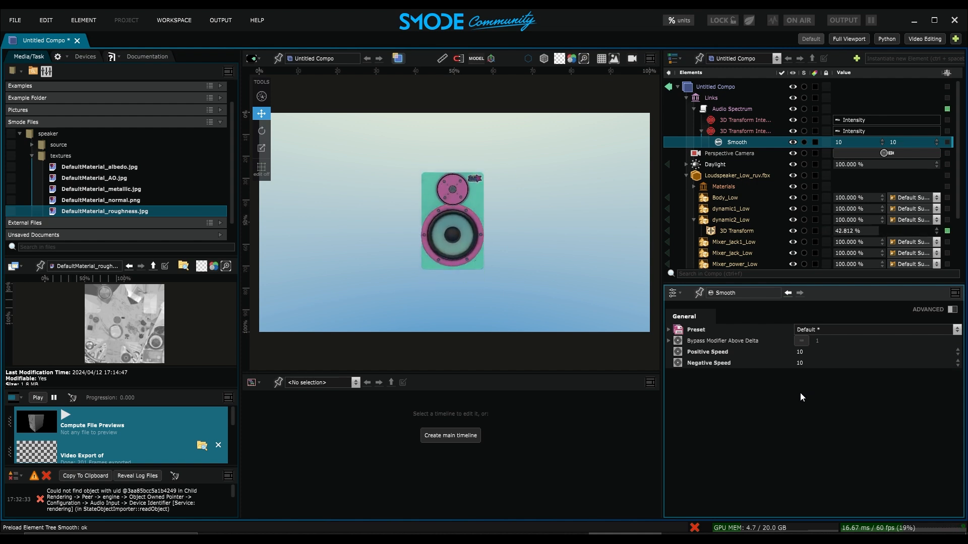
Rename the 3D Transform that moves the whole loudspeaker as UP
click(694, 220)
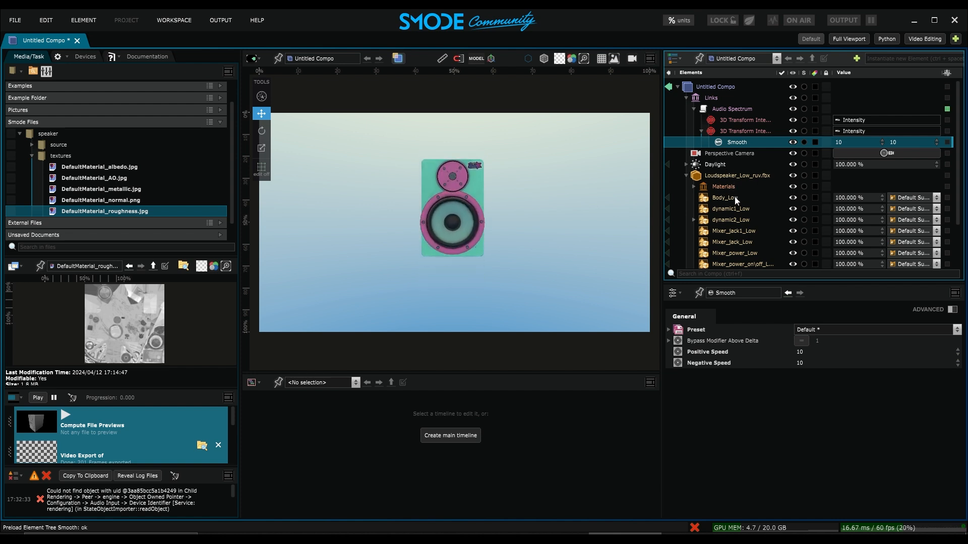
scroll(750, 164, down, 3)
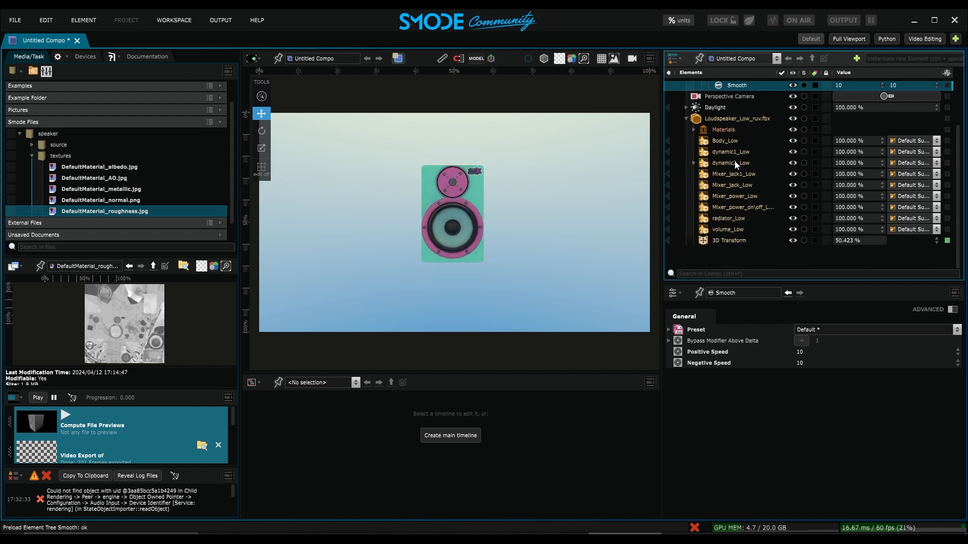
click(723, 242)
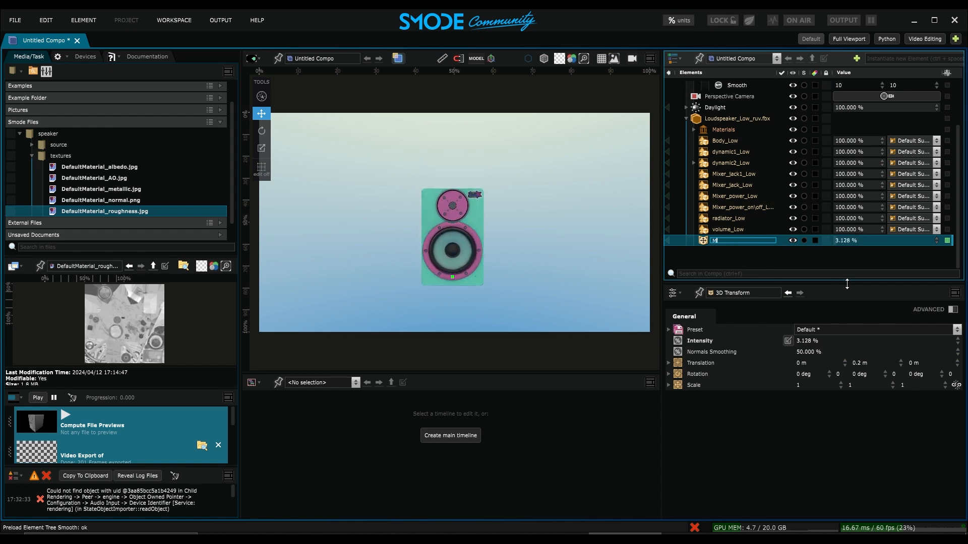
text(UP)
key(Return)
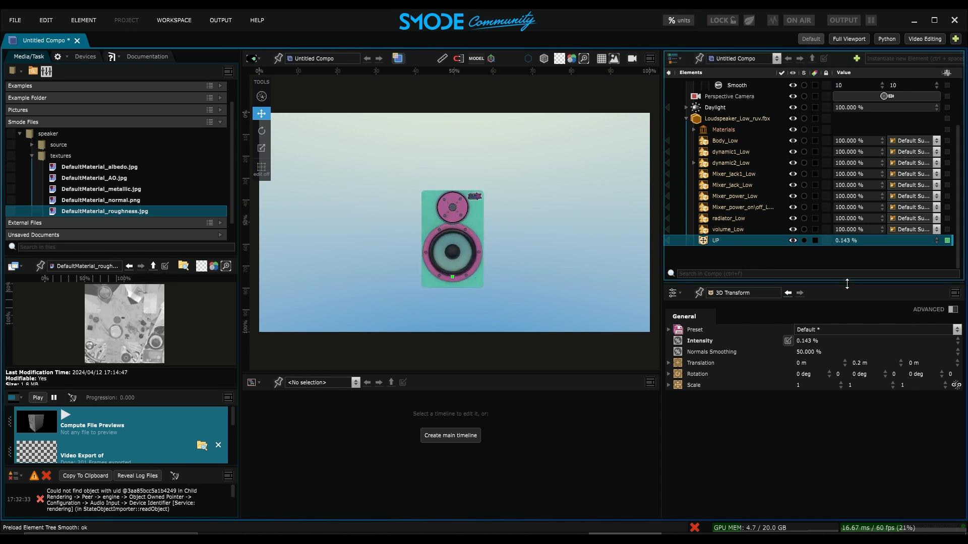
Add another 3D Transform distort modifier to the whole loudspeaker, below UP
right_click(750, 120)
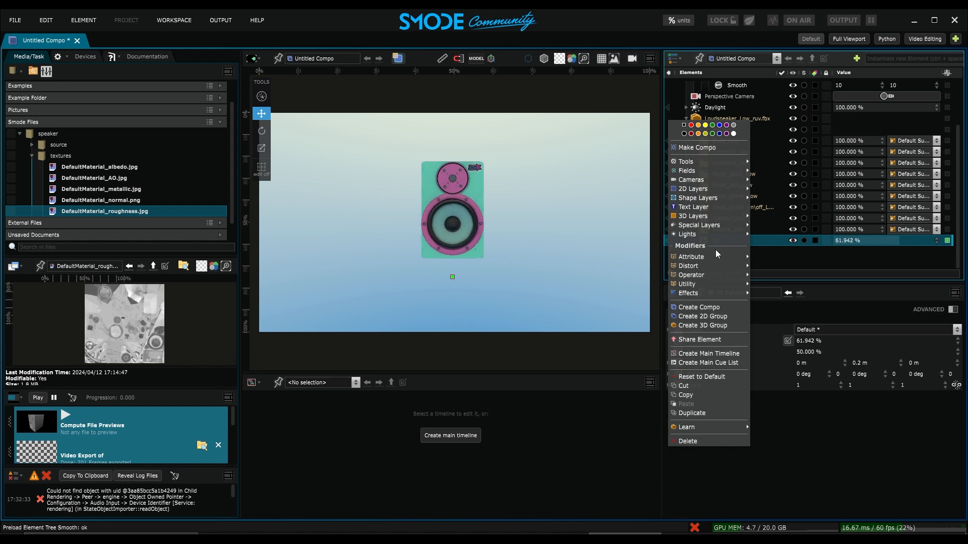
mouse_move(702, 266)
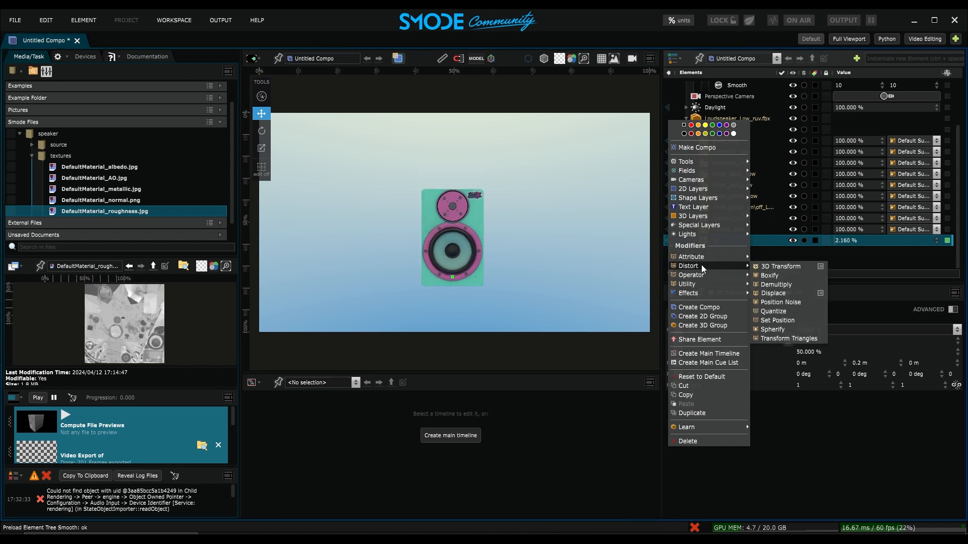
click(776, 267)
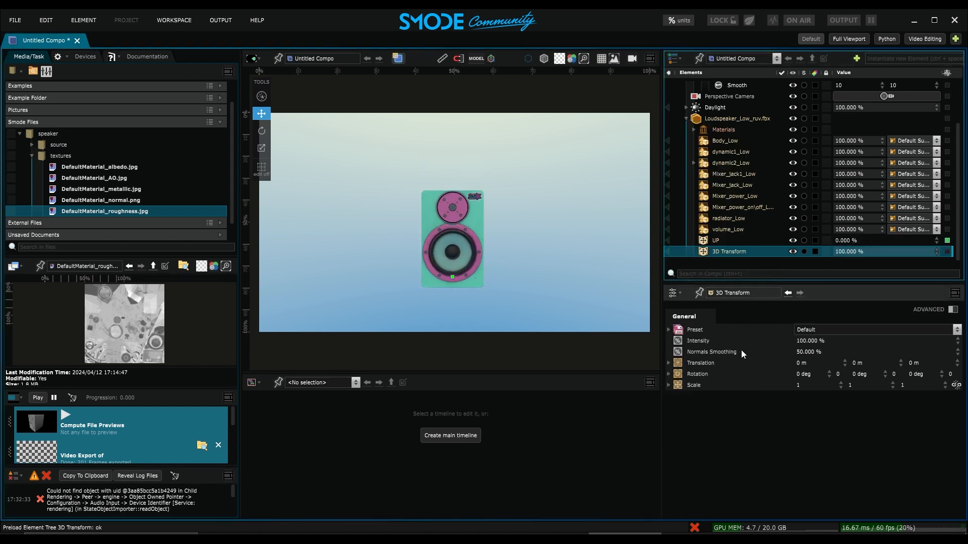
Animate the new 3D Transform's Z rotation with a Back'n Forth Loop
click(803, 376)
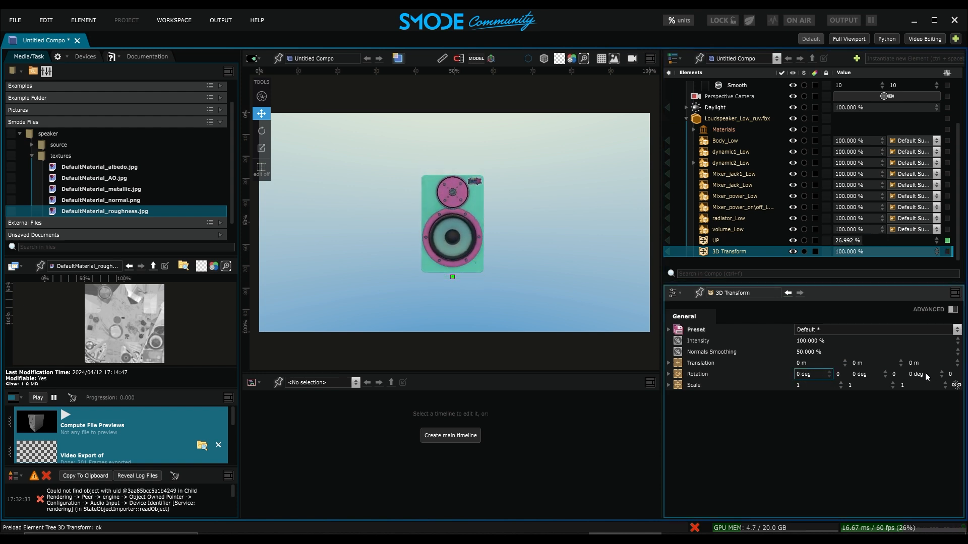
drag(941, 374, 942, 344)
mouse_move(942, 302)
mouse_down()
mouse_move(941, 458)
mouse_move(942, 304)
mouse_up()
drag(942, 395, 942, 343)
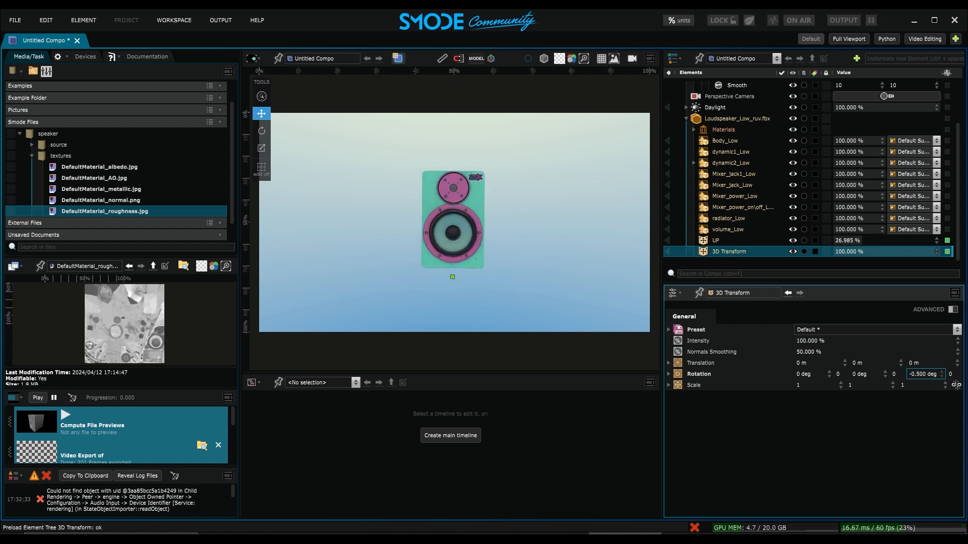
right_click(919, 377)
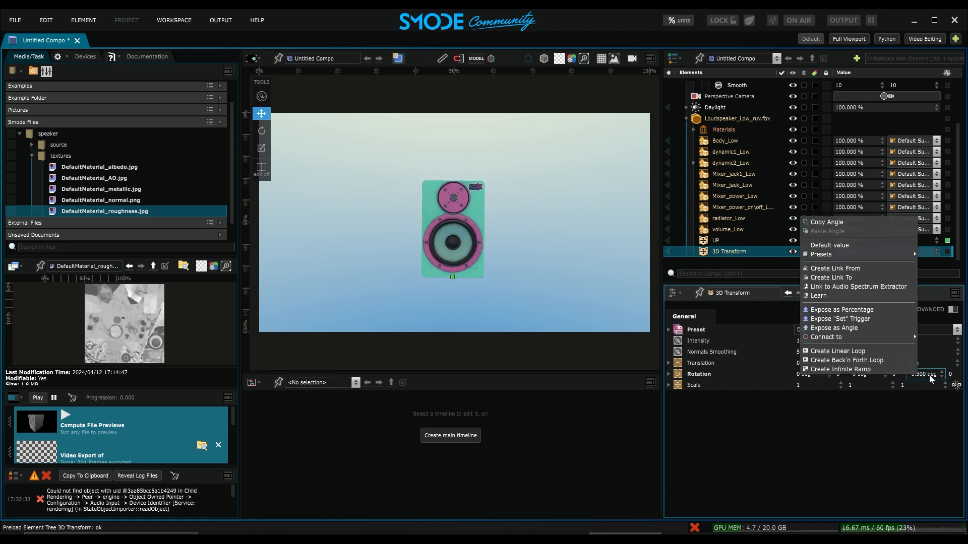
click(852, 361)
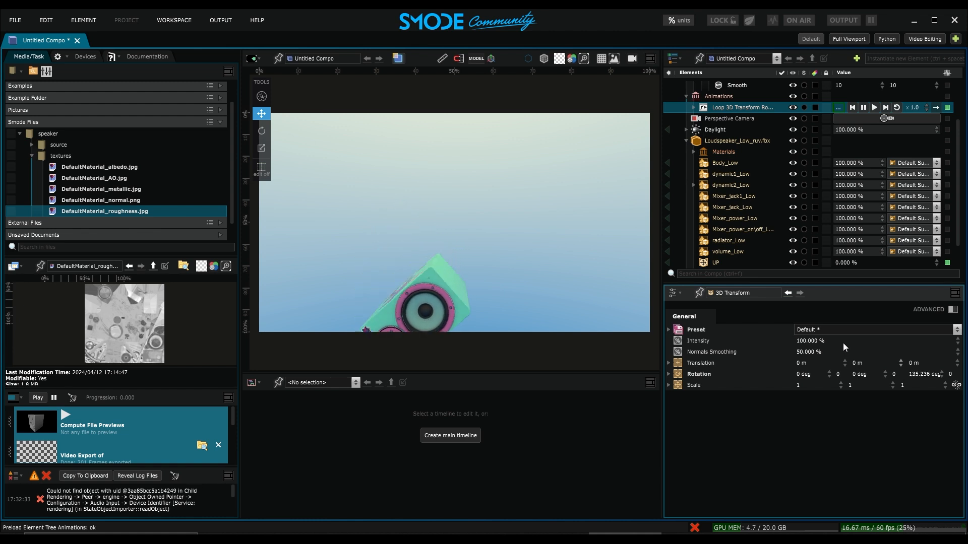
Set the rotation loop's function to a minimum of -15 deg and a maximum of 15 deg, with 0 full turns in the maximum
click(739, 110)
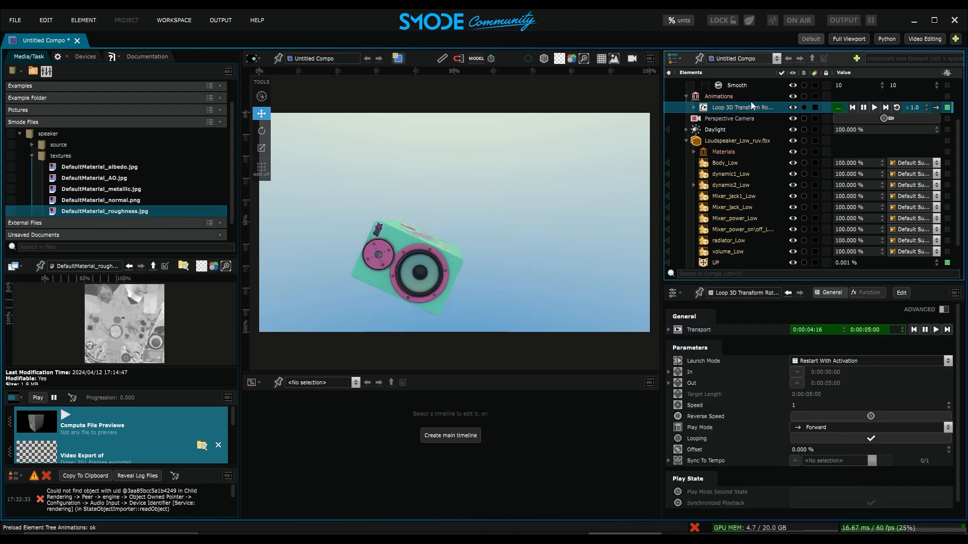
click(866, 293)
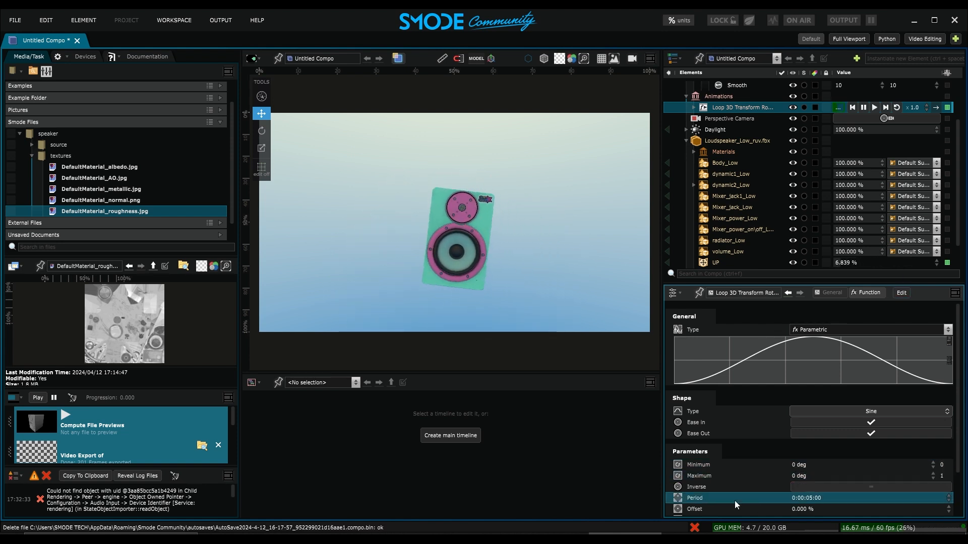
double_click(942, 476)
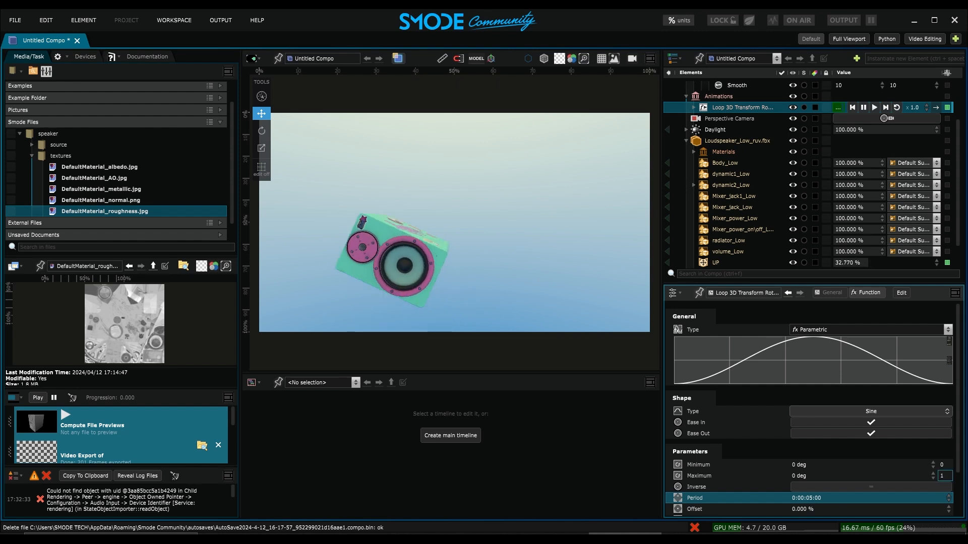
text(0)
double_click(844, 464)
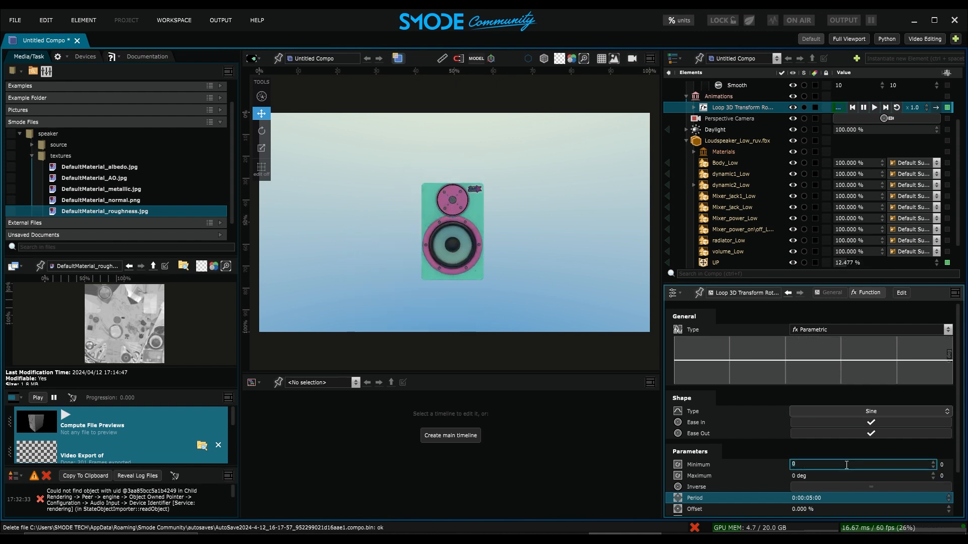
text(-15)
double_click(806, 476)
text(15)
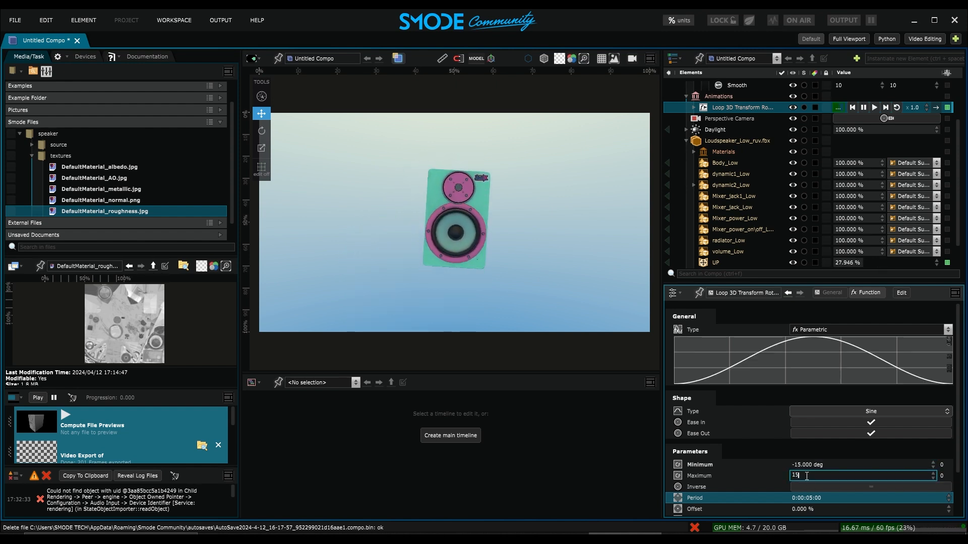
key(Return)
Set the rotation loop's period to 0:00:00:25
double_click(809, 499)
text(2)
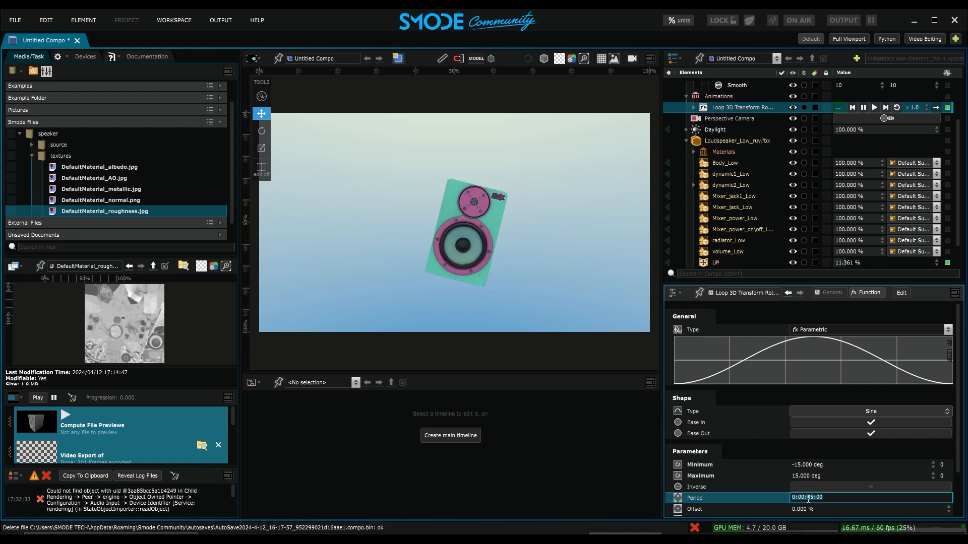
text(5)
key(Return)
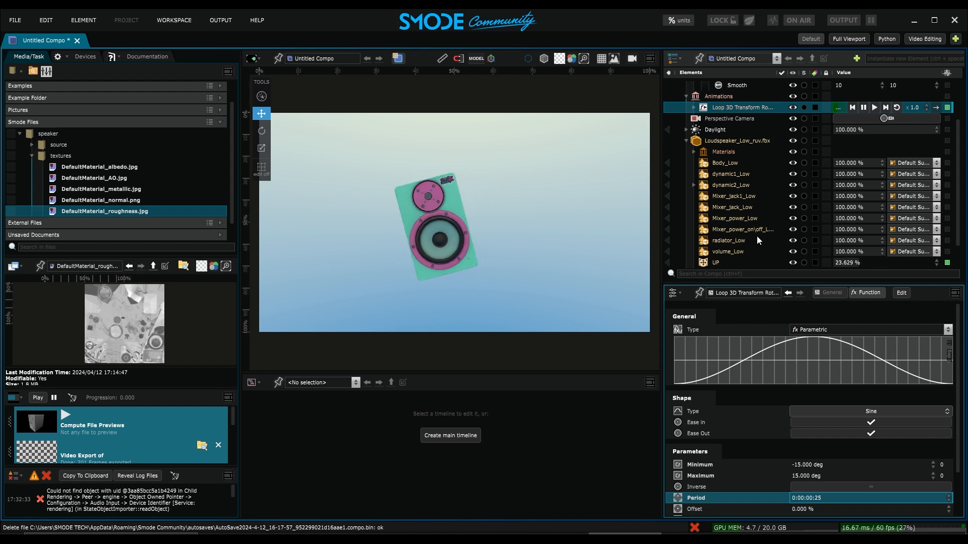
Lower the rotating 3D Transform's intensity to 0% and connect that intensity to the existing Audio Spectrum link
scroll(757, 241, down, 1)
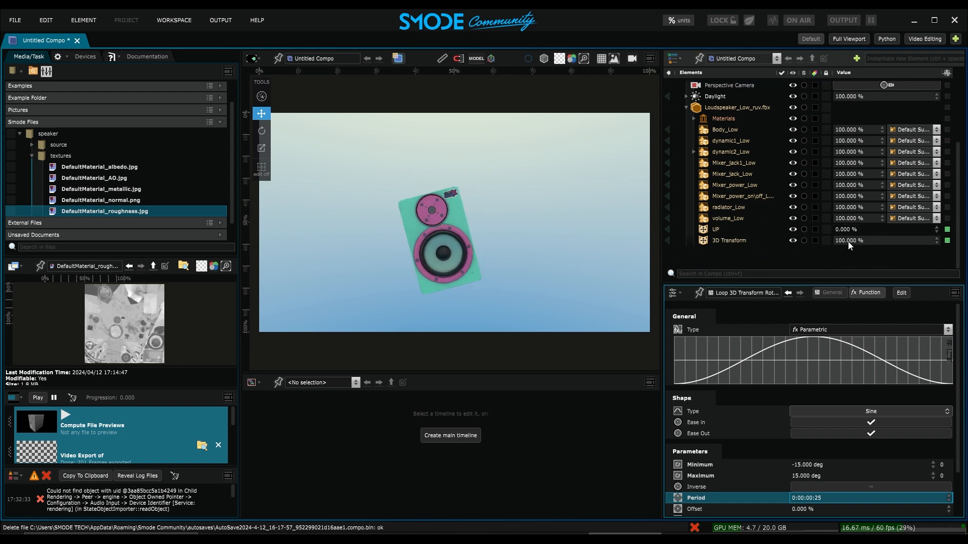
drag(848, 241, 743, 242)
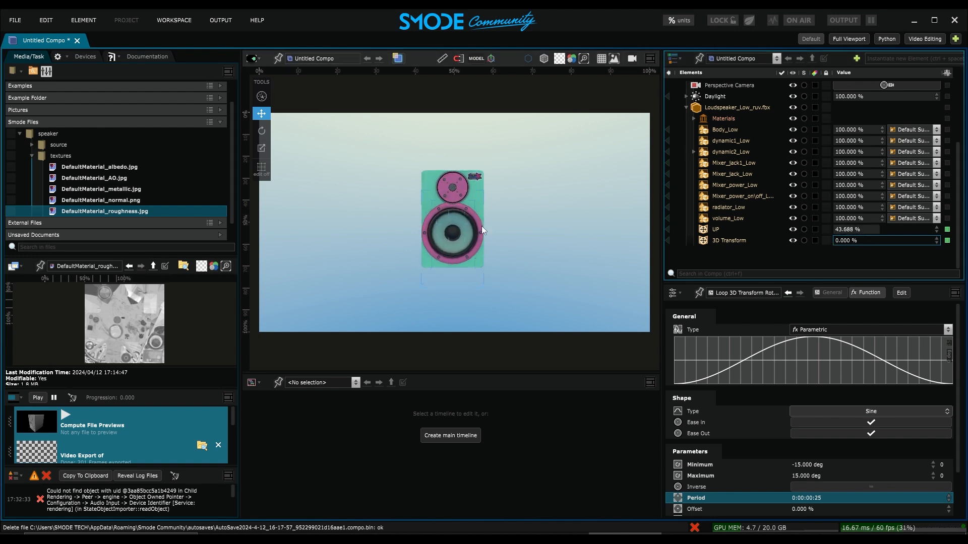
right_click(851, 241)
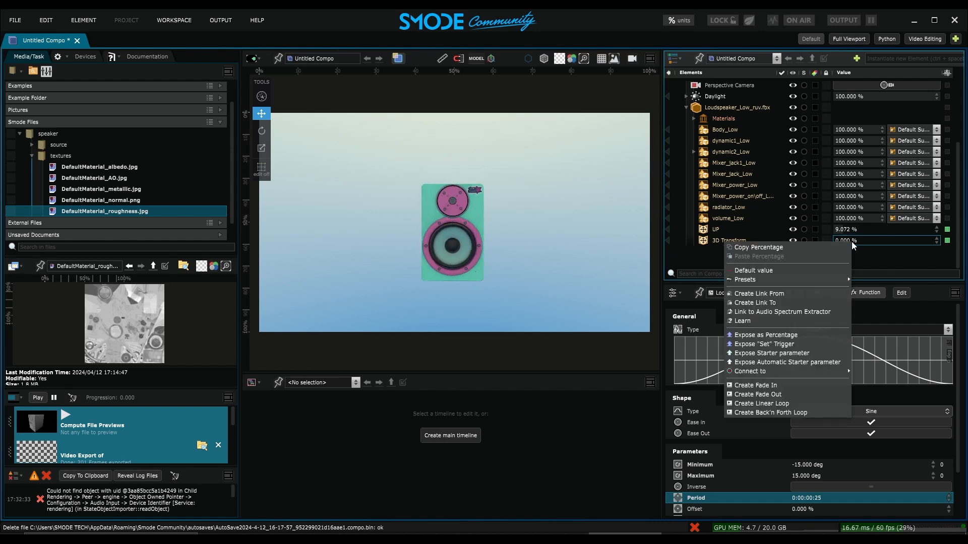
mouse_move(798, 371)
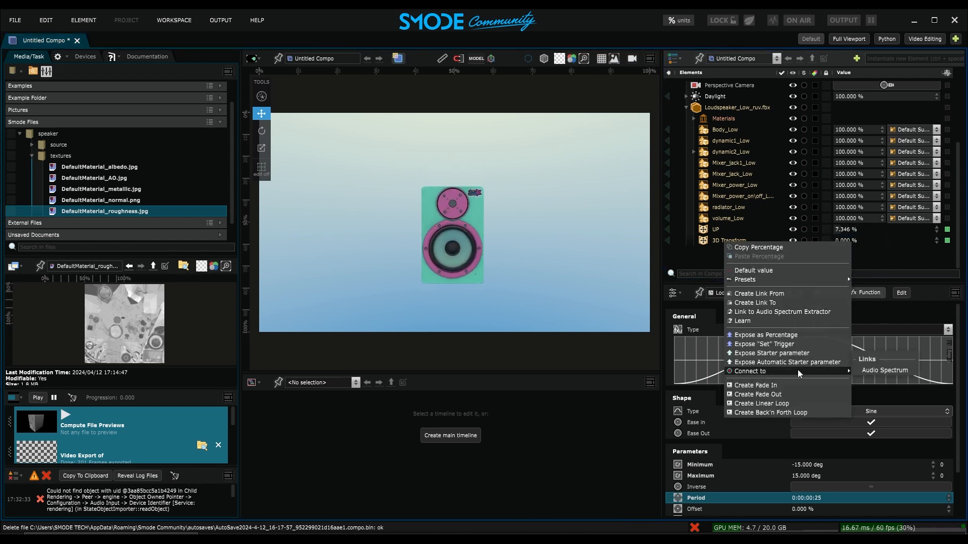
click(871, 373)
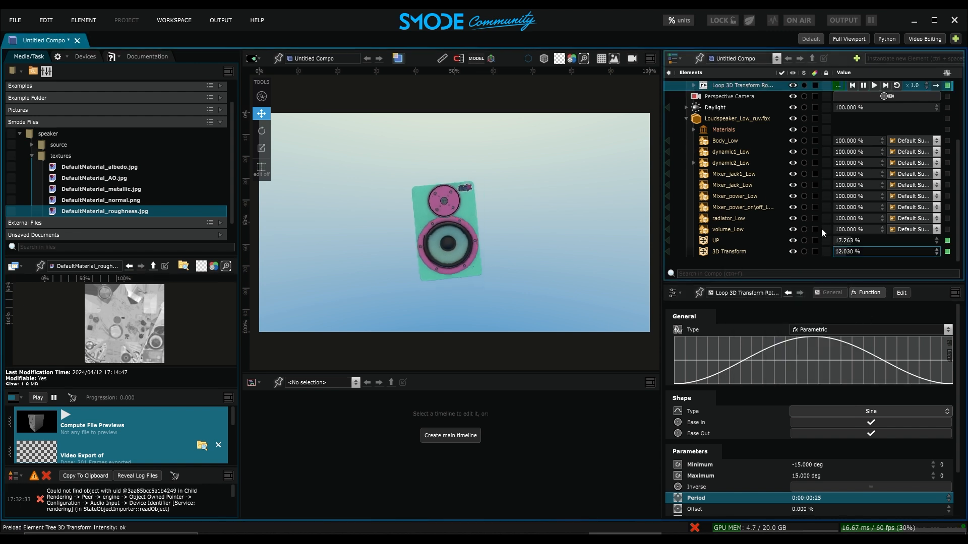
Copy the Smooth modifier from the UP Intensity connection onto the new 3D Transform intensity connection in the Audio Spectrum link
scroll(719, 119, up, 4)
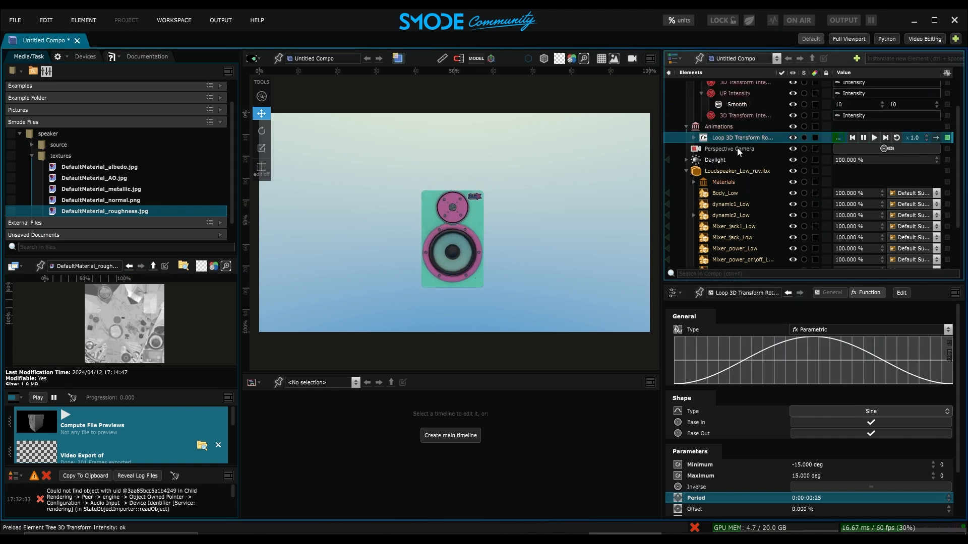
click(734, 142)
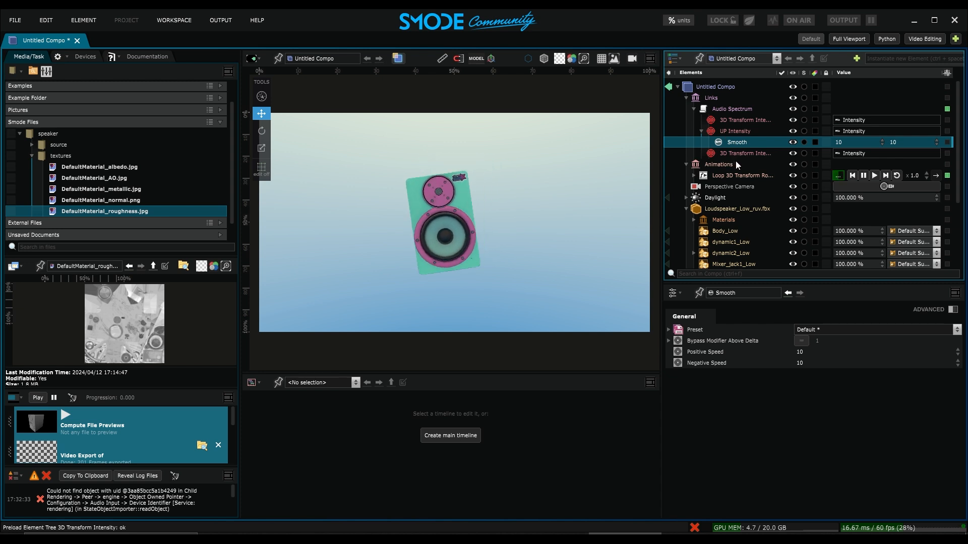
click(741, 153)
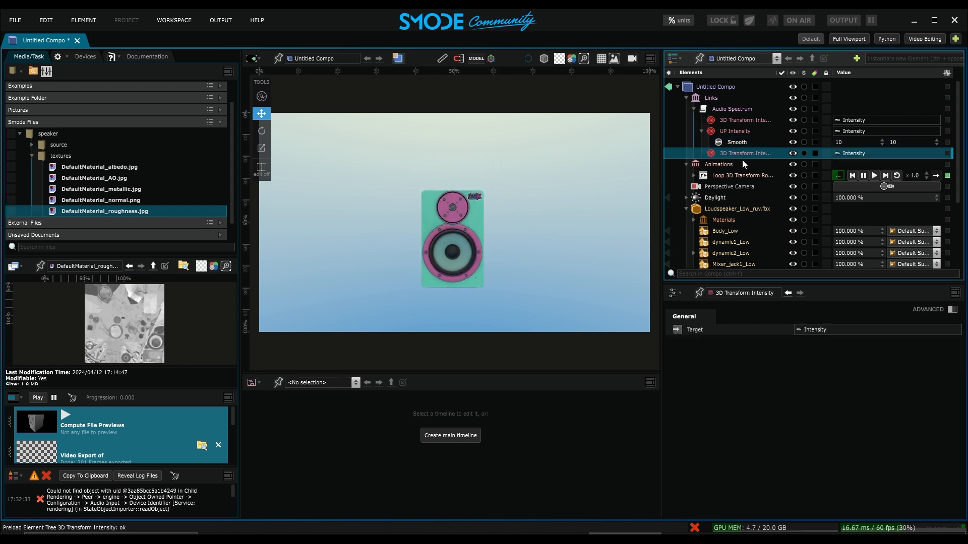
key(ctrl+v)
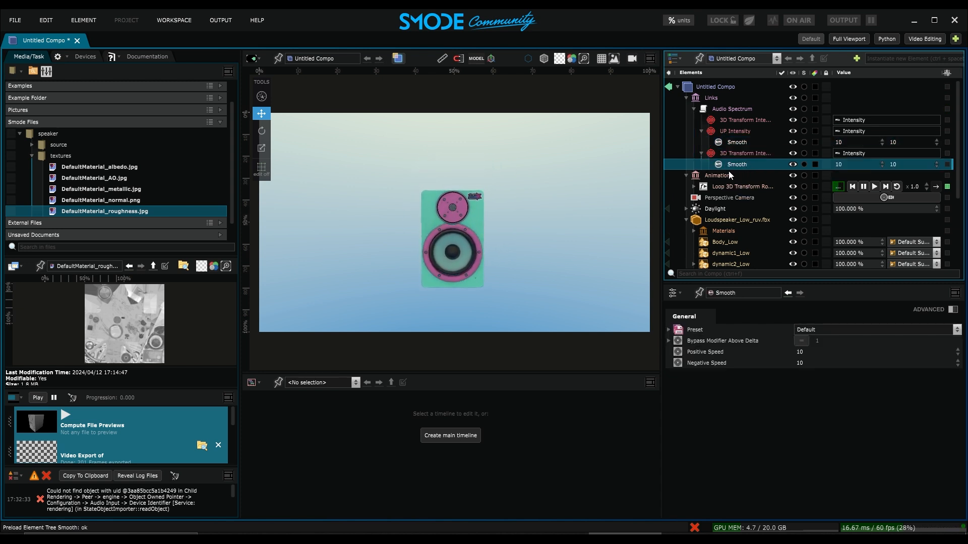